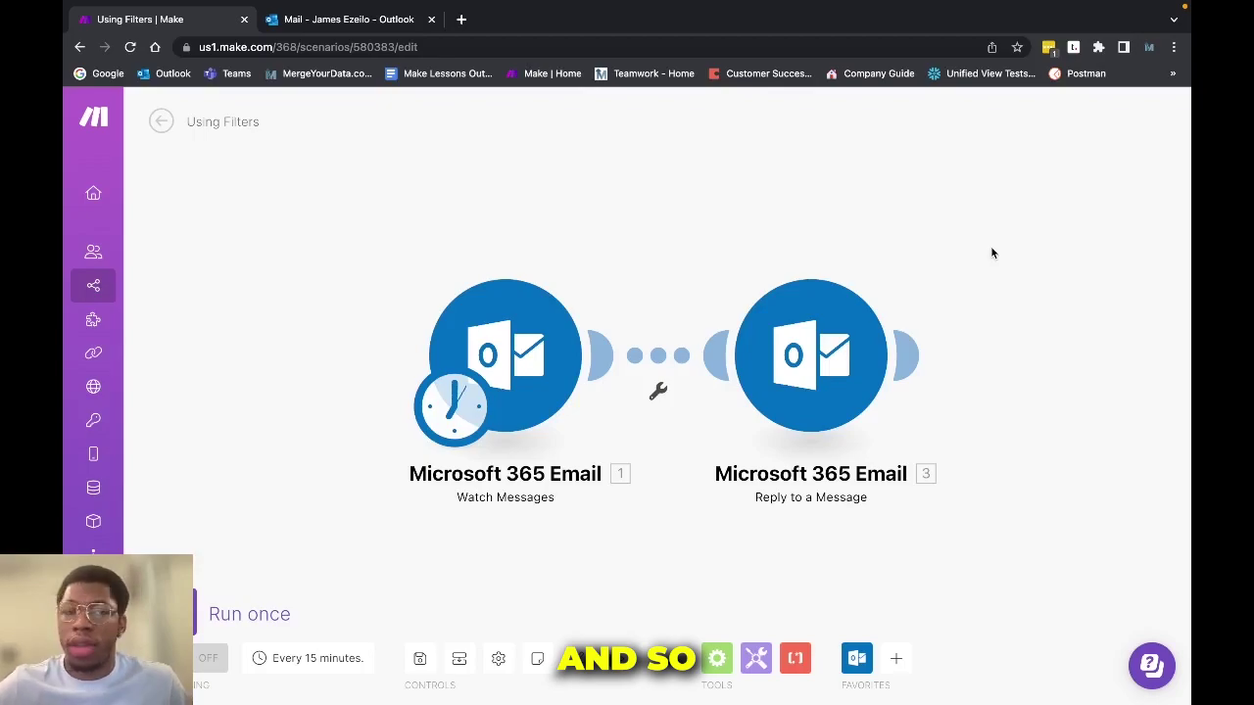
Keep the Watch Messages settings at all messages with Limit 1 and close them.
click(504, 343)
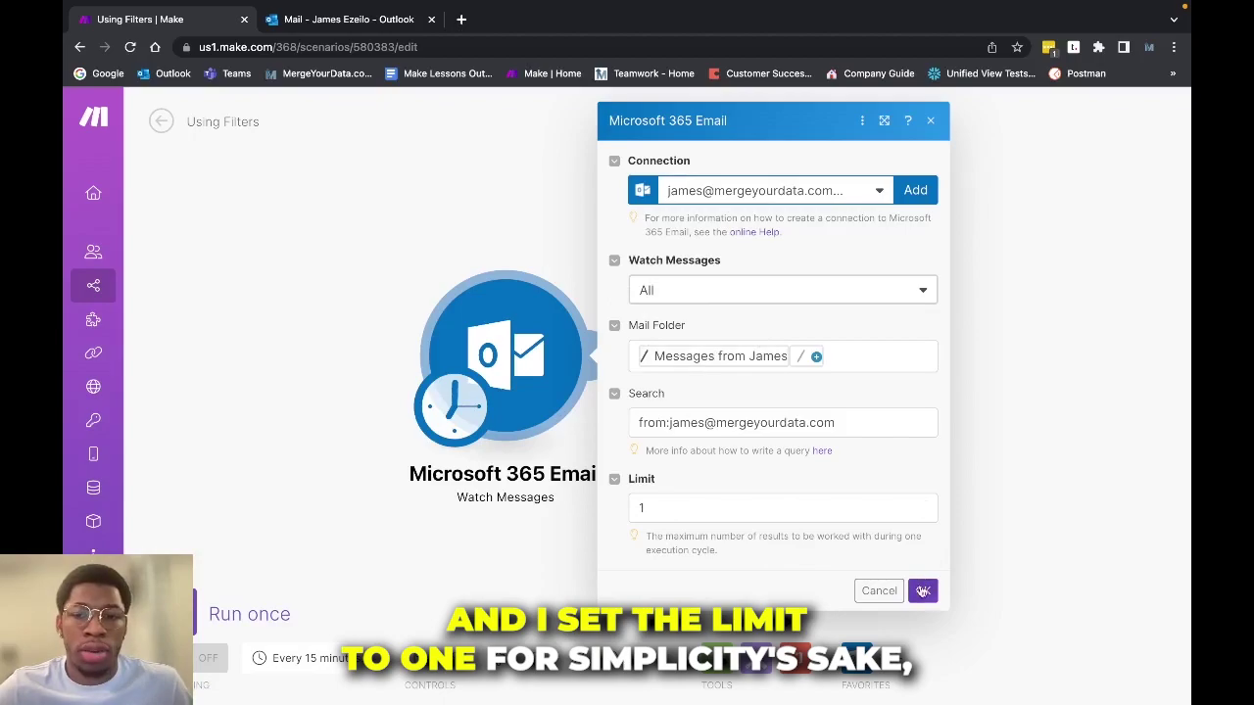
click(922, 590)
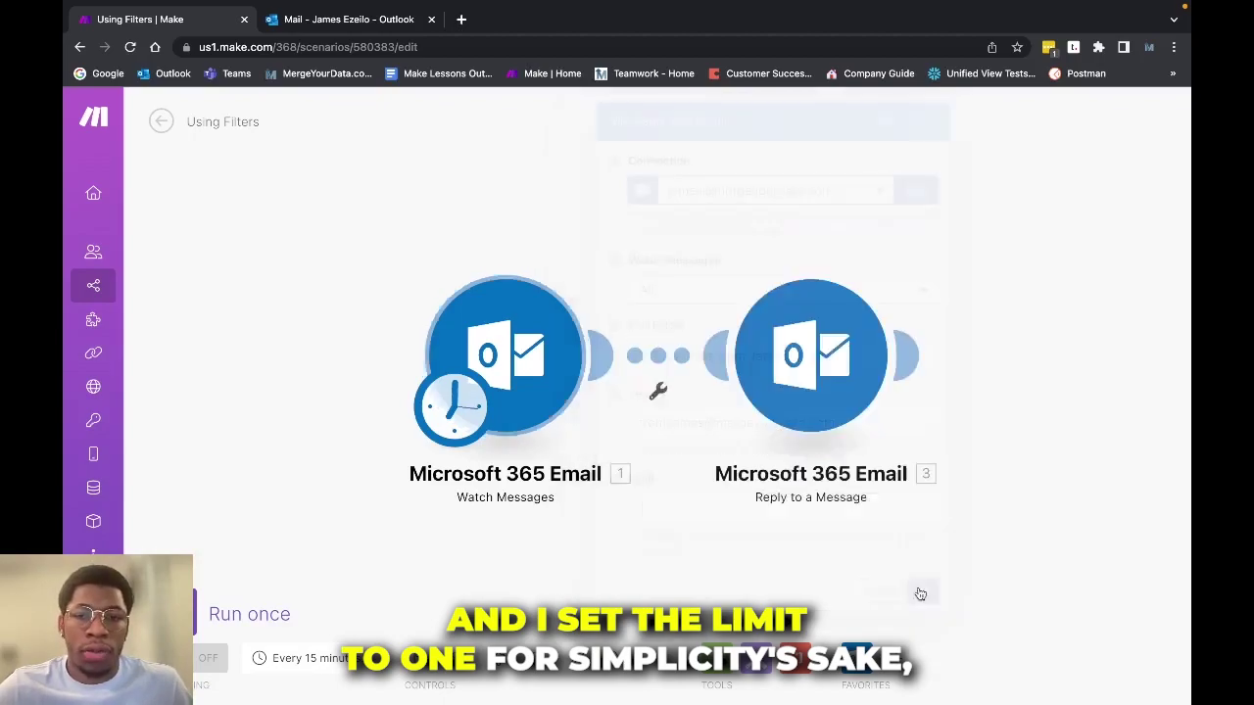
Open the Reply to a Message settings, check the Subject mapping, and scroll to To Recipients.
click(762, 384)
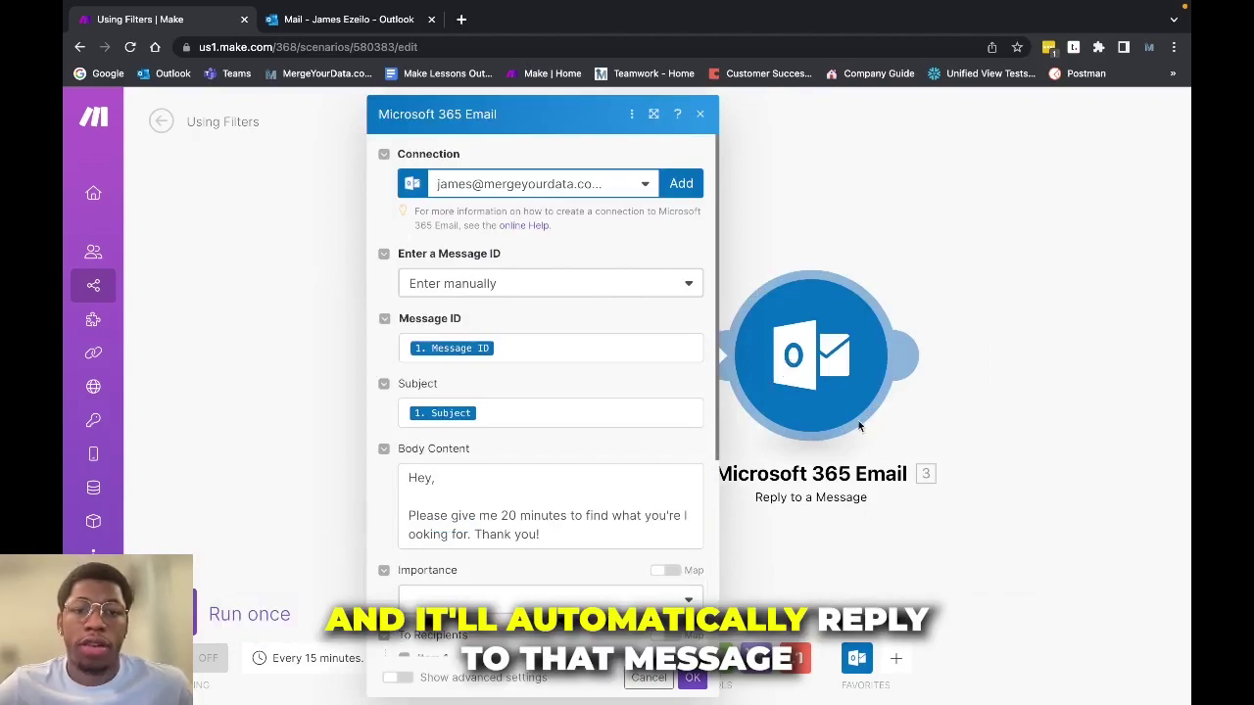
click(487, 412)
click(504, 440)
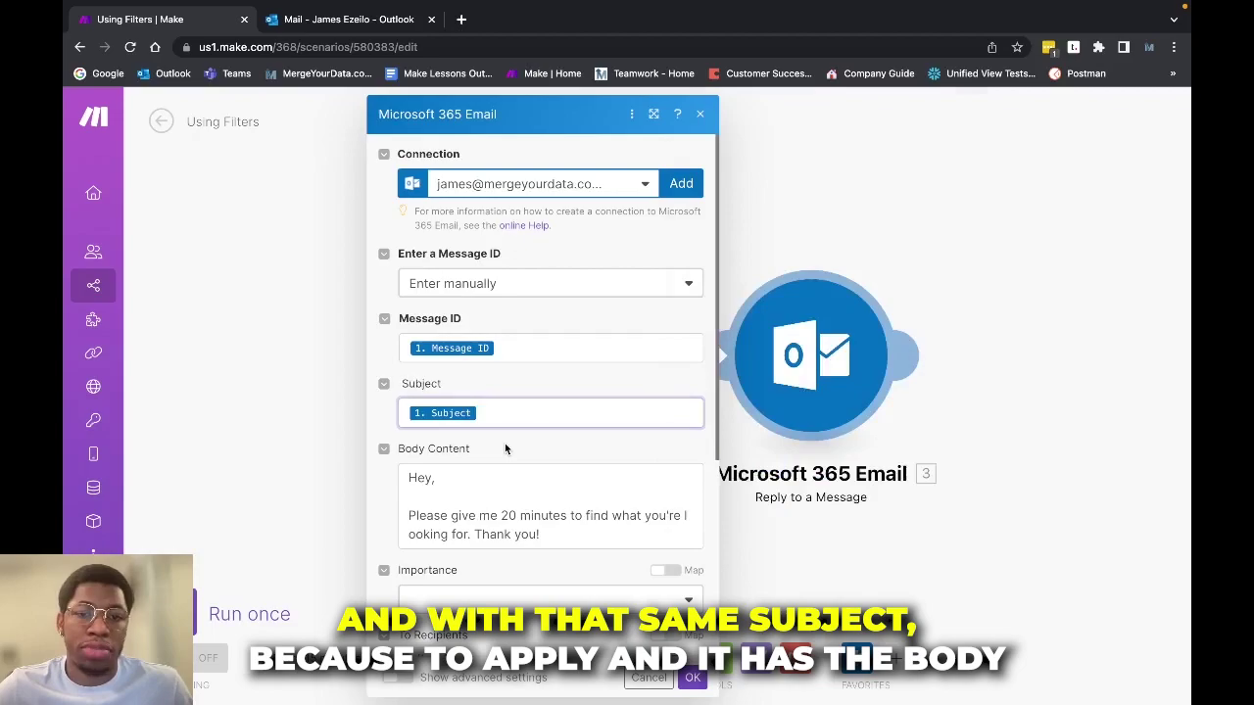
scroll(497, 444, down, 1)
scroll(497, 444, down, 1)
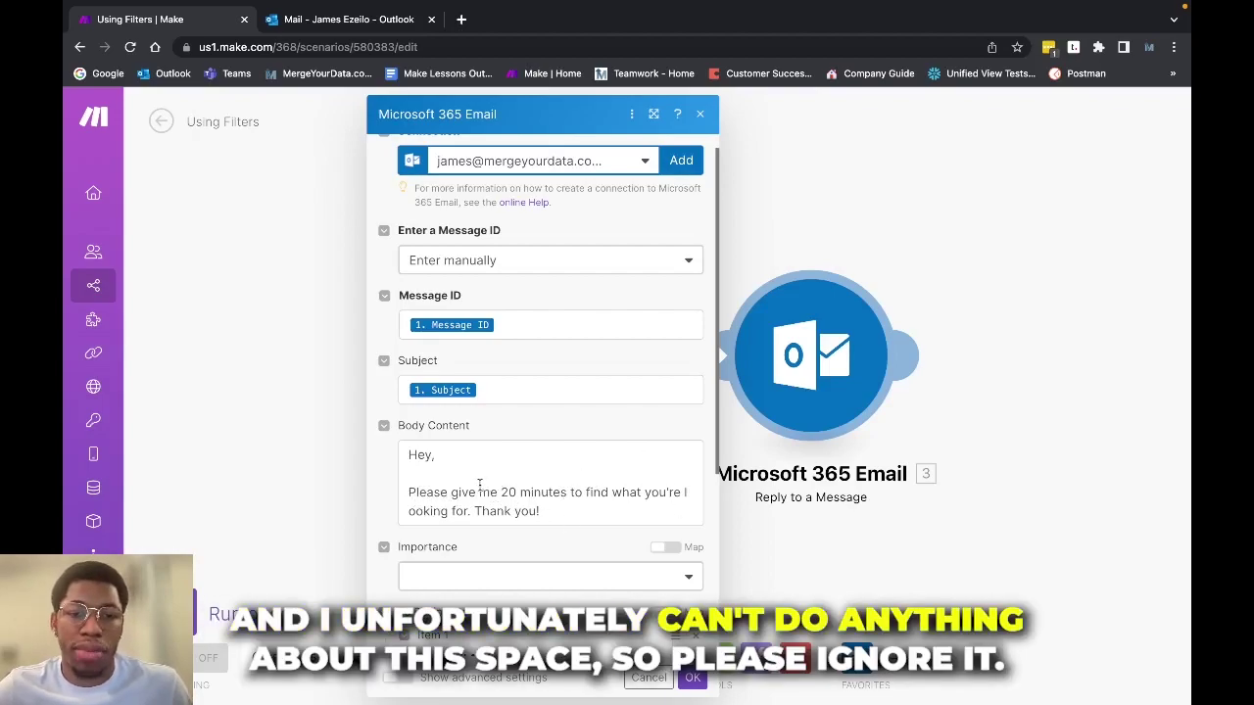
scroll(582, 406, down, 1)
scroll(581, 405, down, 3)
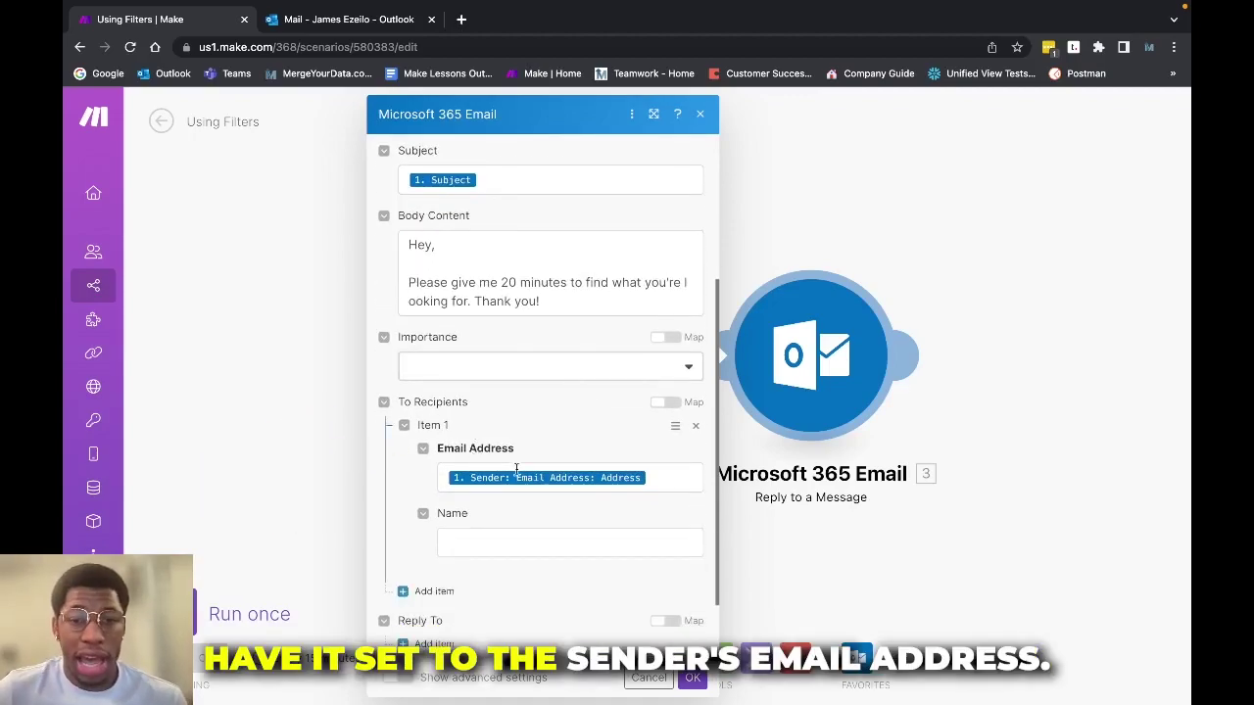
Replace the recipient Email Address with the mapped Sender > Email Address > Address.
click(653, 477)
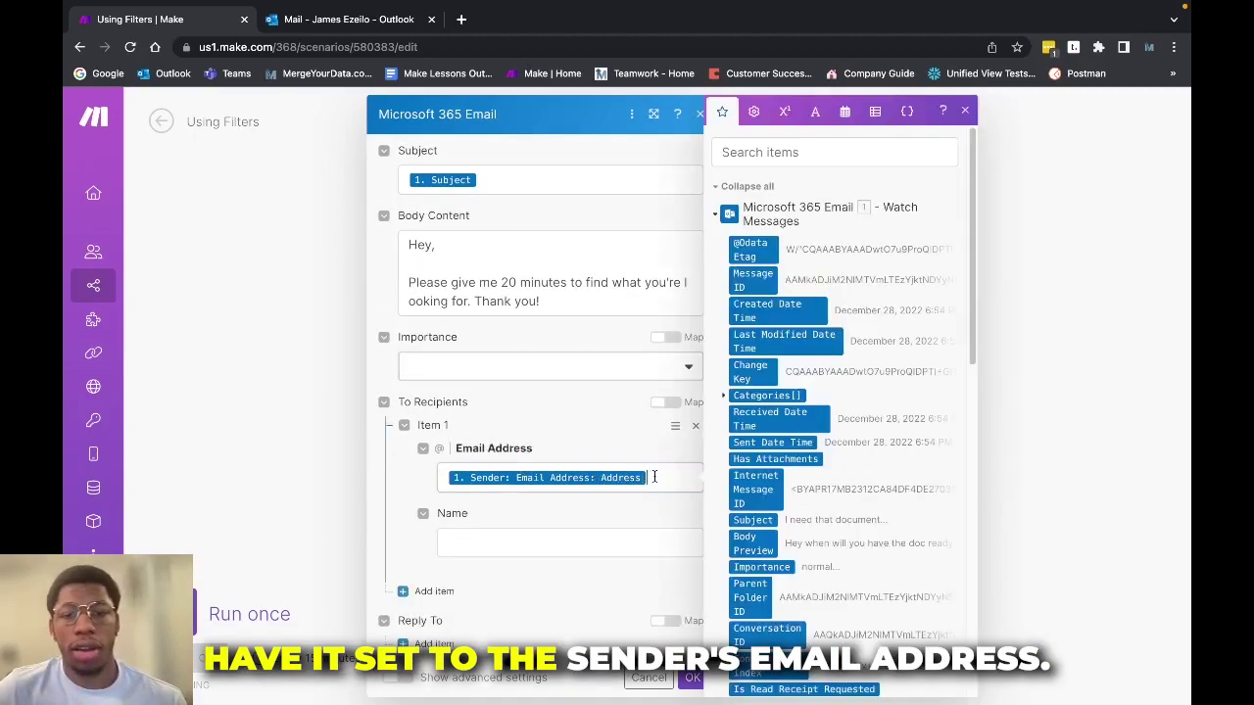
key(BackSpace)
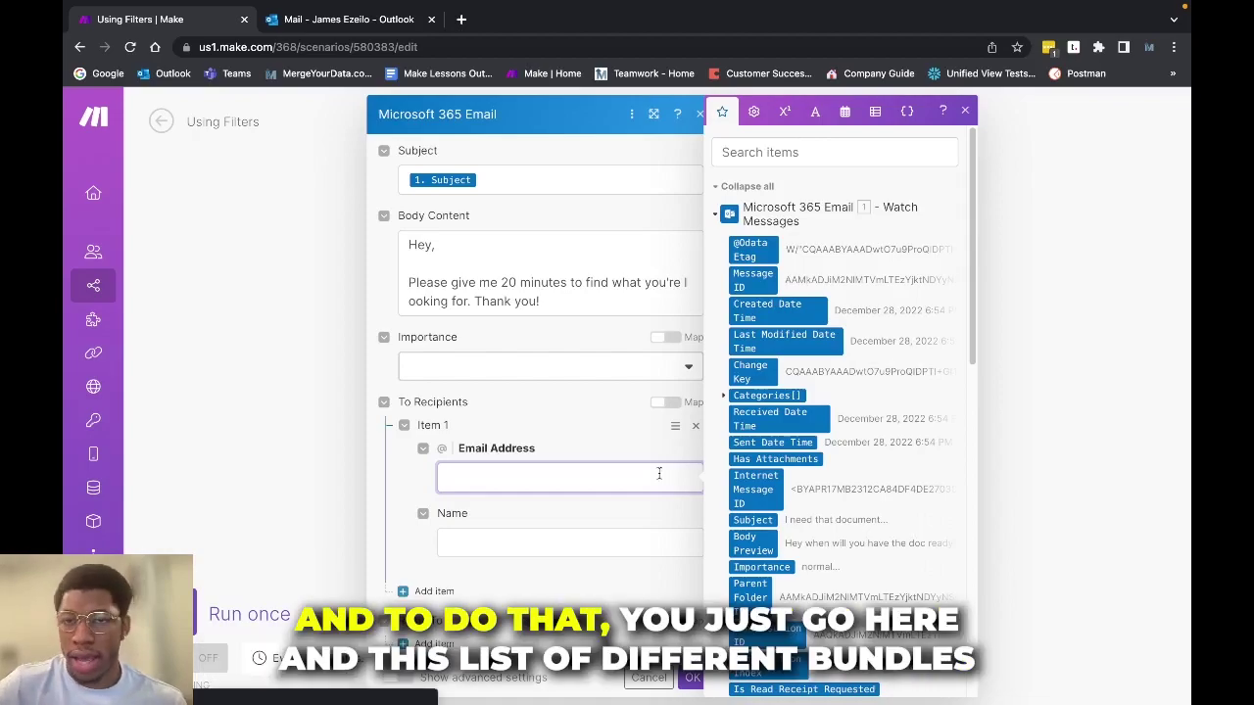
scroll(750, 224, down, 1)
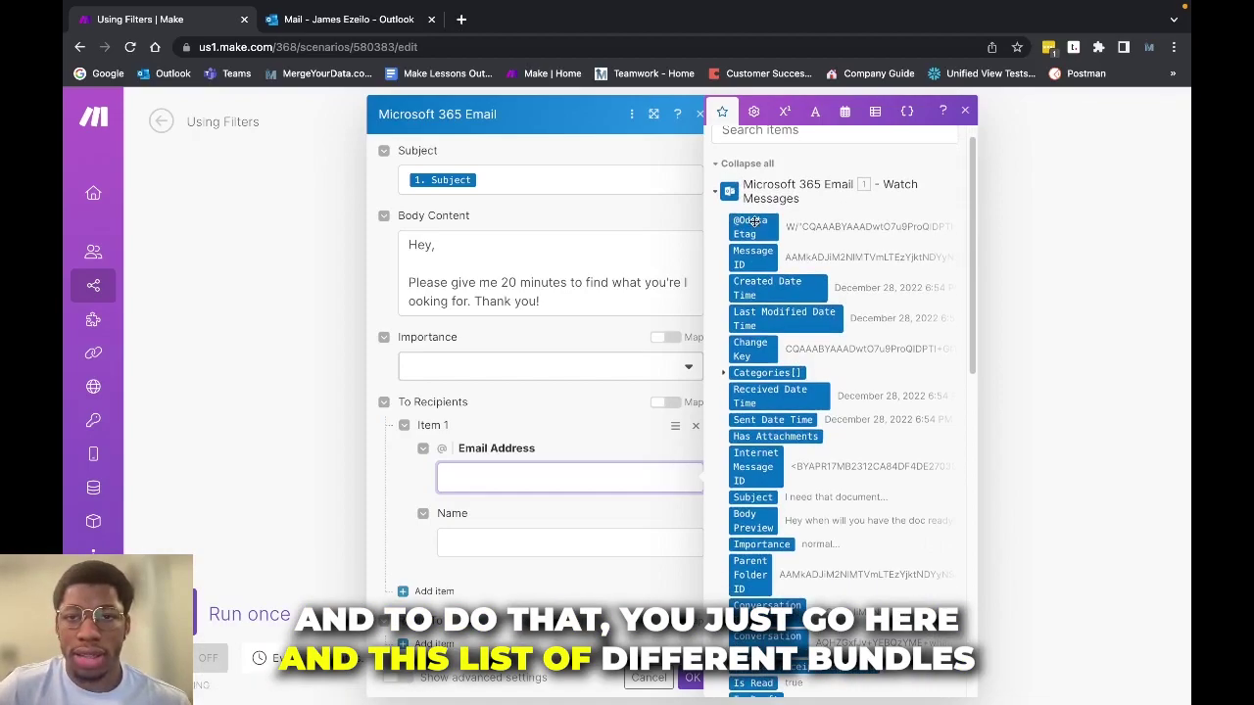
scroll(754, 221, down, 5)
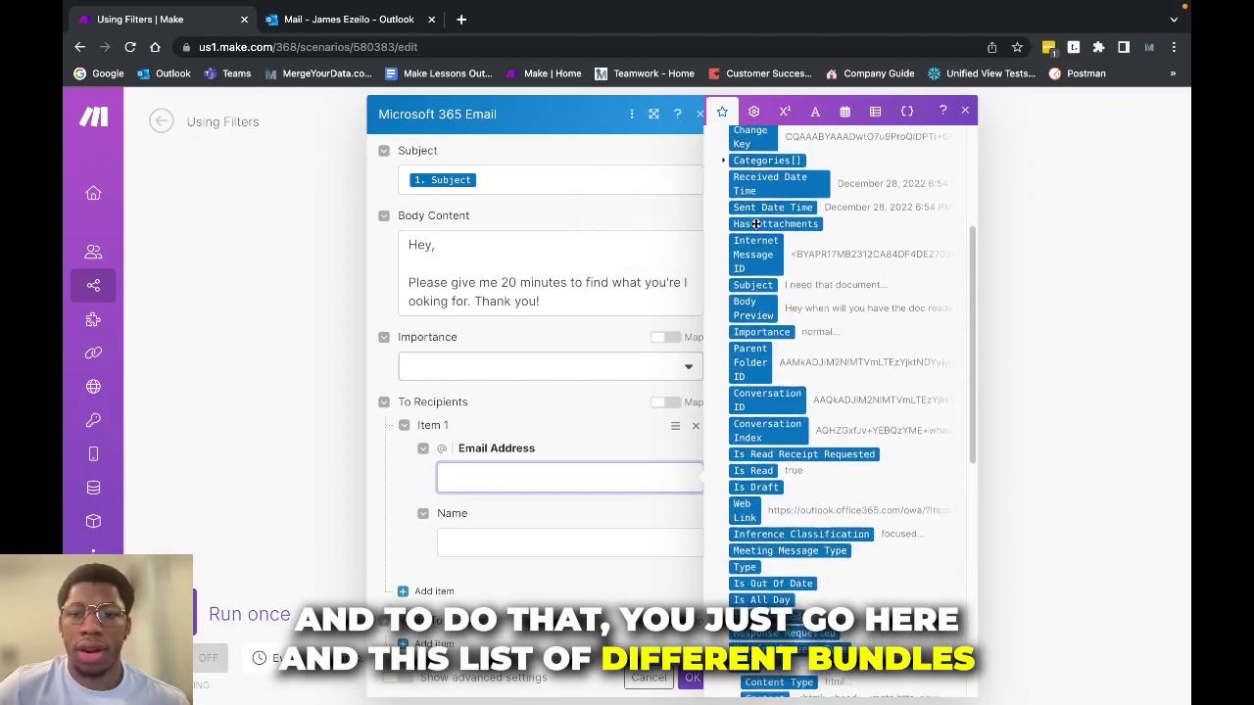
scroll(755, 224, down, 1)
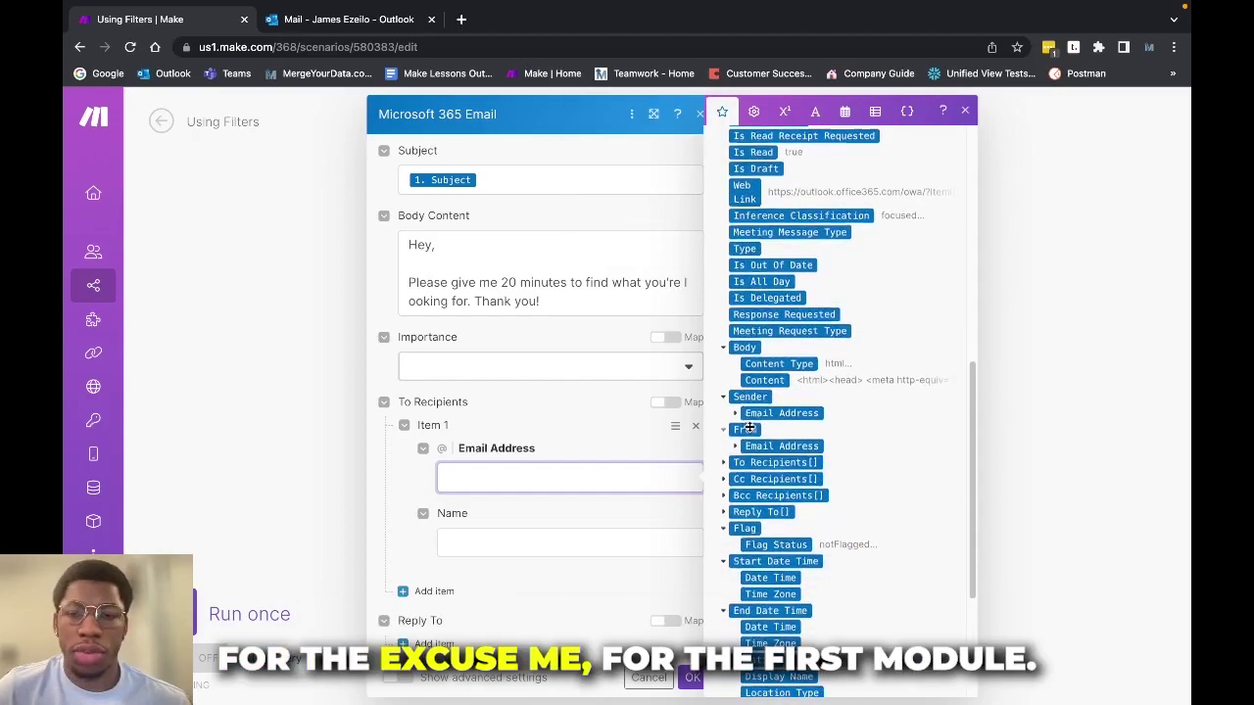
scroll(746, 424, down, 2)
scroll(757, 336, up, 4)
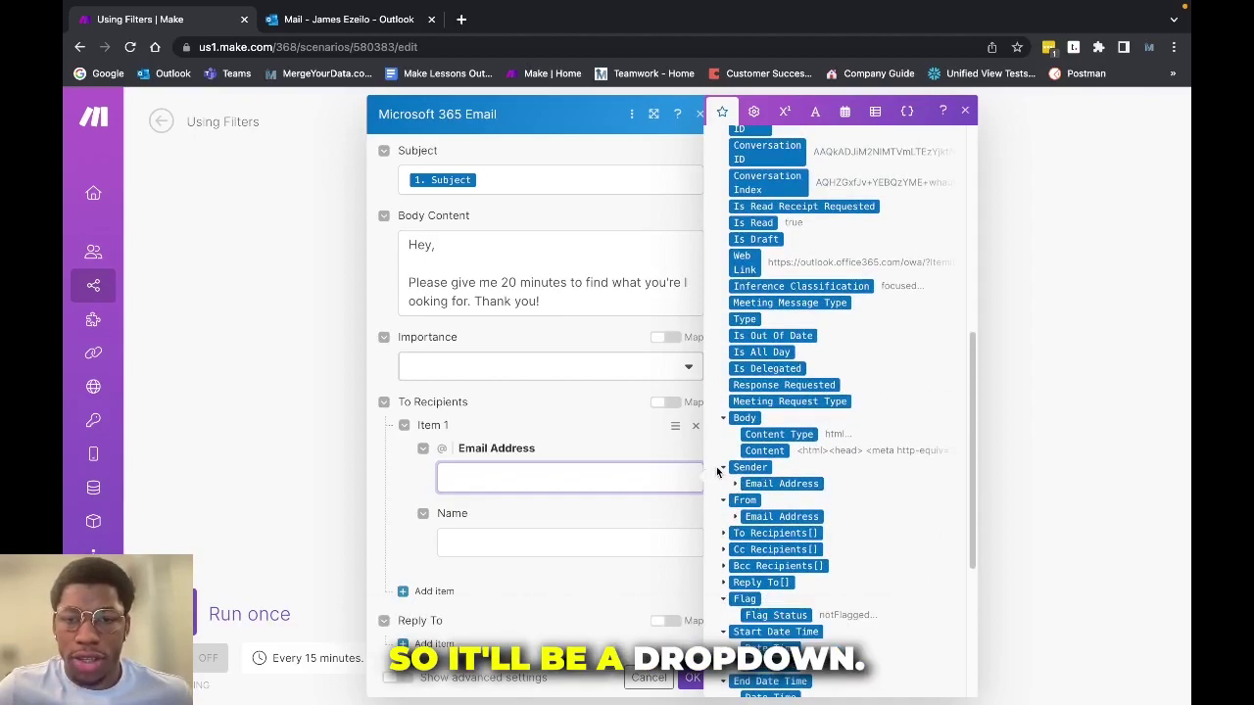
click(723, 468)
click(723, 468)
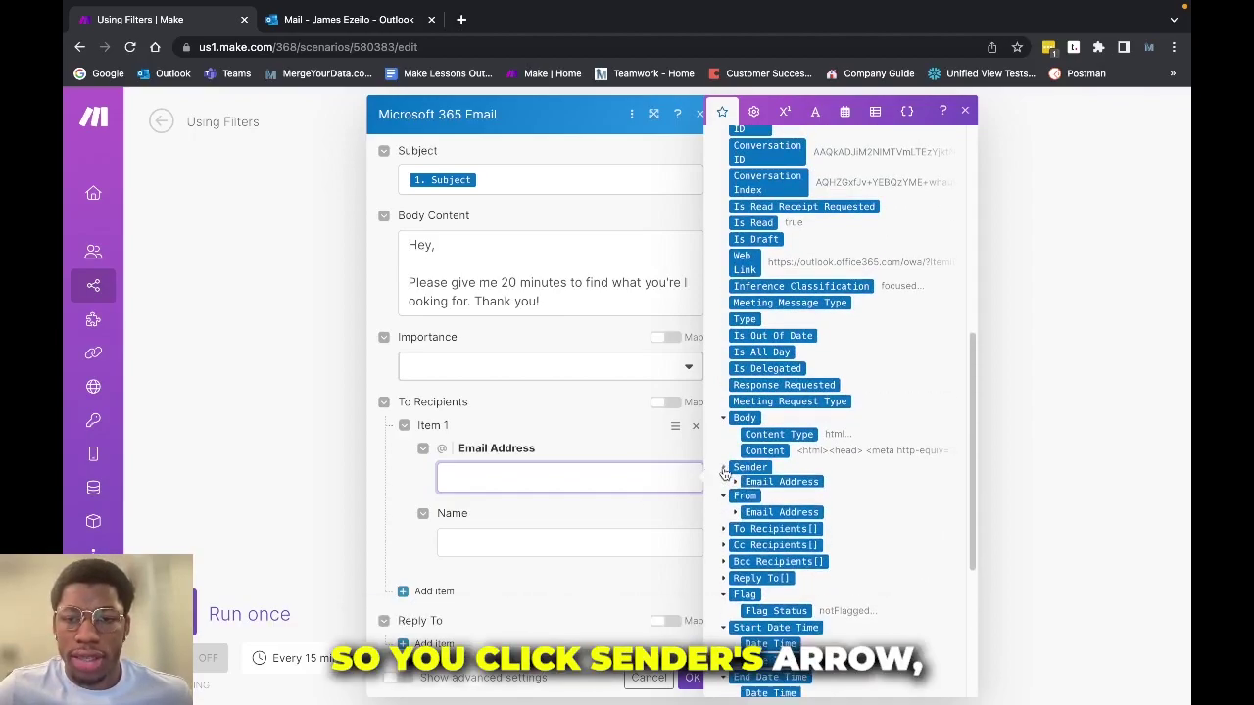
click(735, 484)
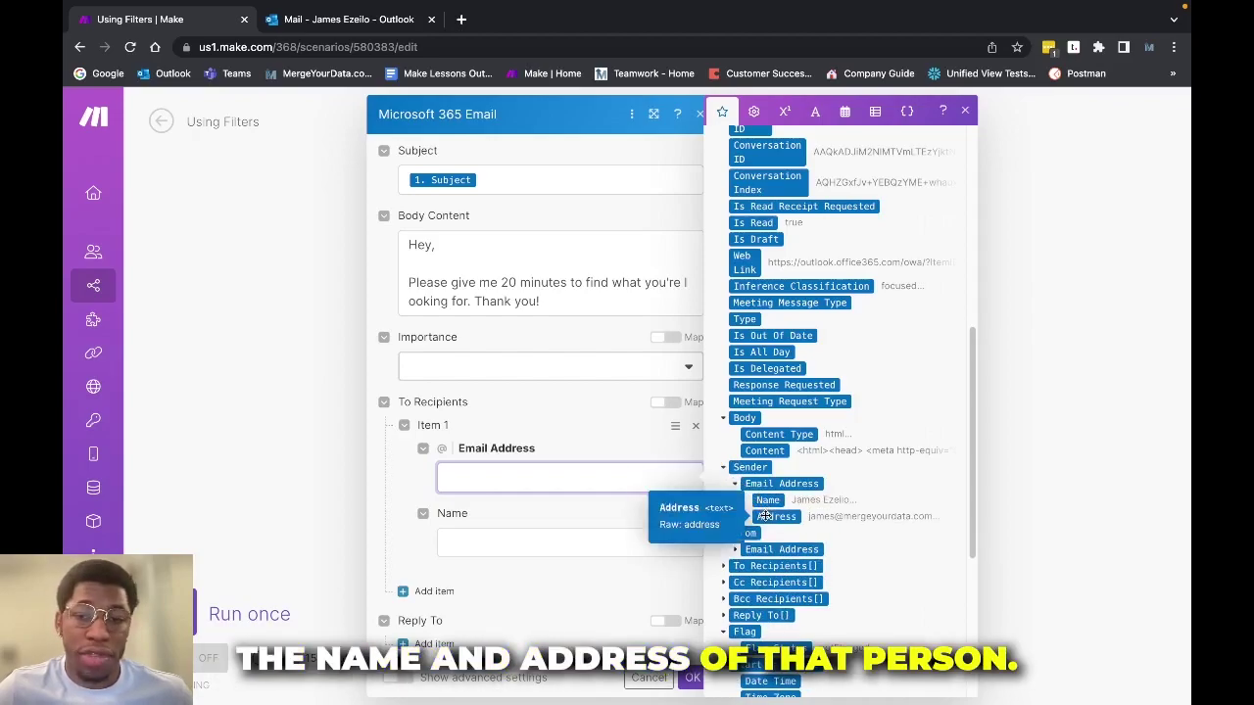
click(764, 516)
Map Sender > Email Address > Name into the recipient Name field.
click(555, 539)
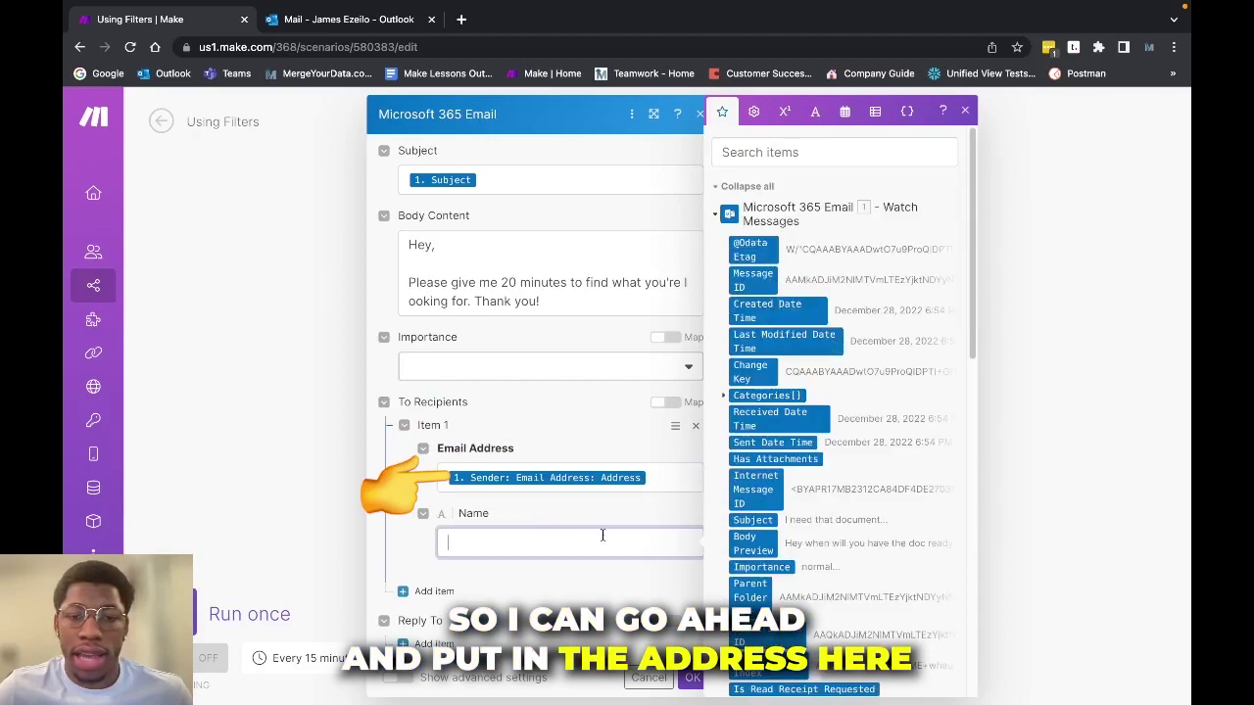
scroll(783, 542, down, 10)
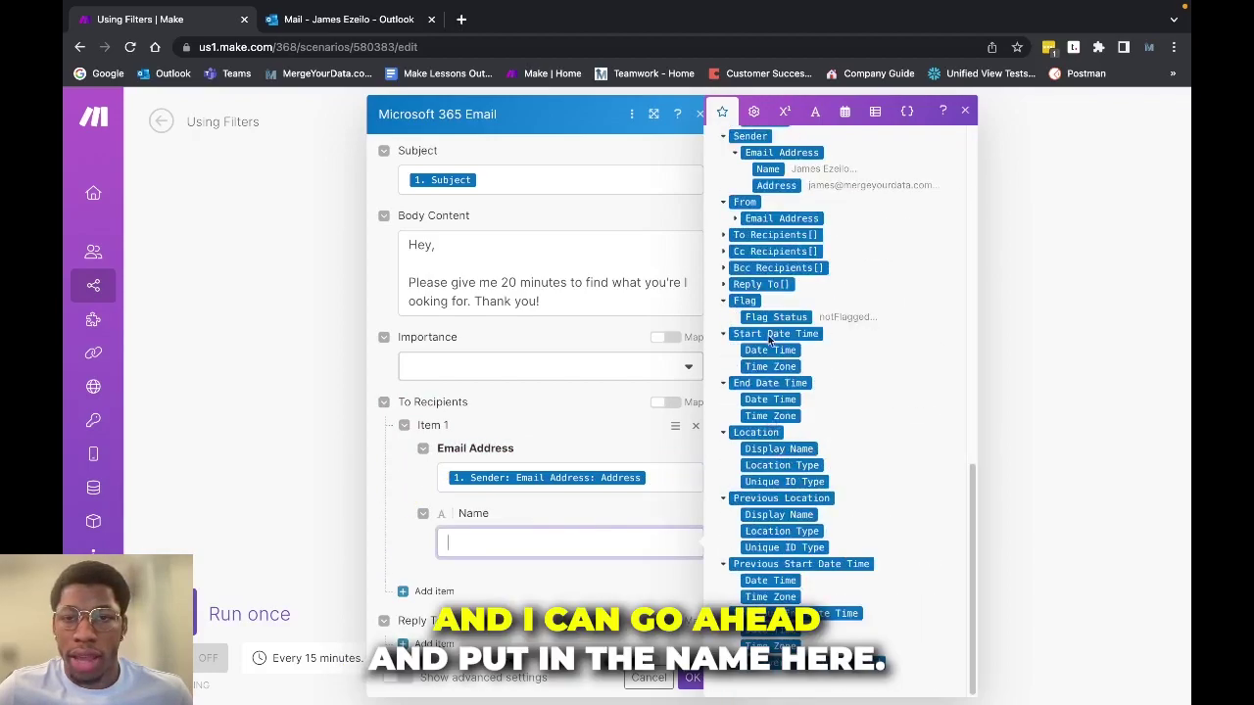
click(768, 170)
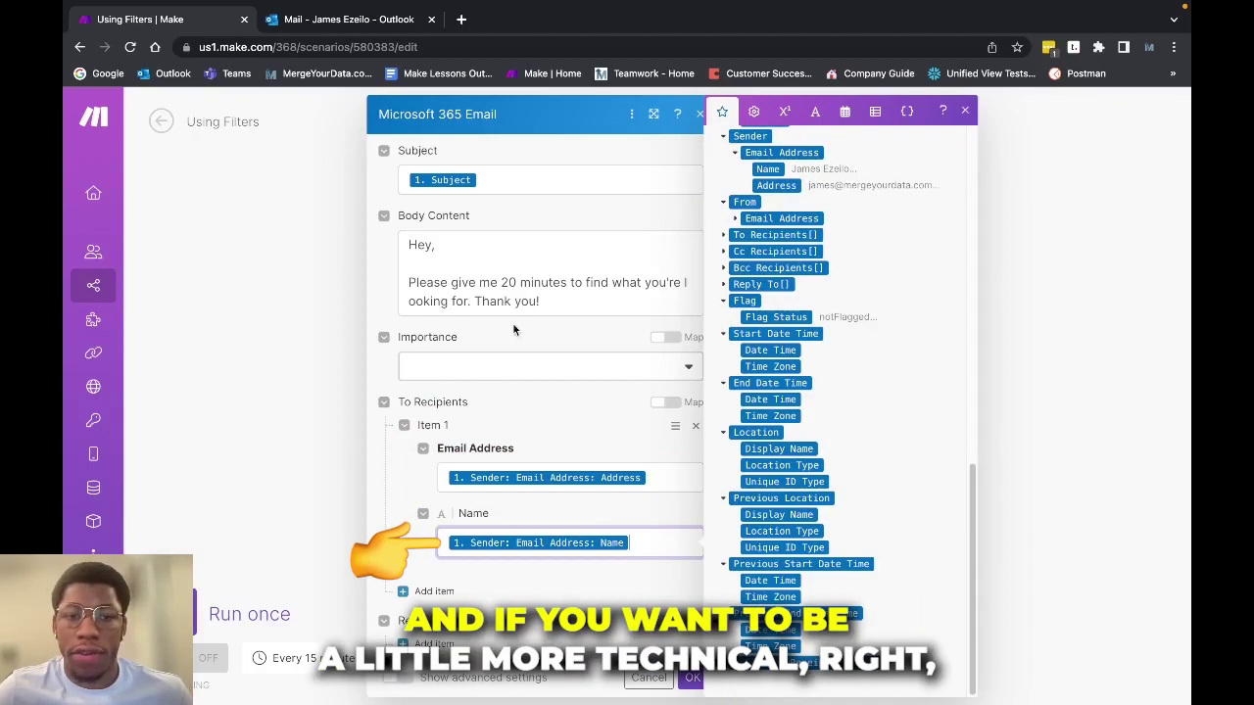
scroll(480, 416, up, 5)
Insert the sender's name after 'Hey,' in the reply Body Content.
click(446, 479)
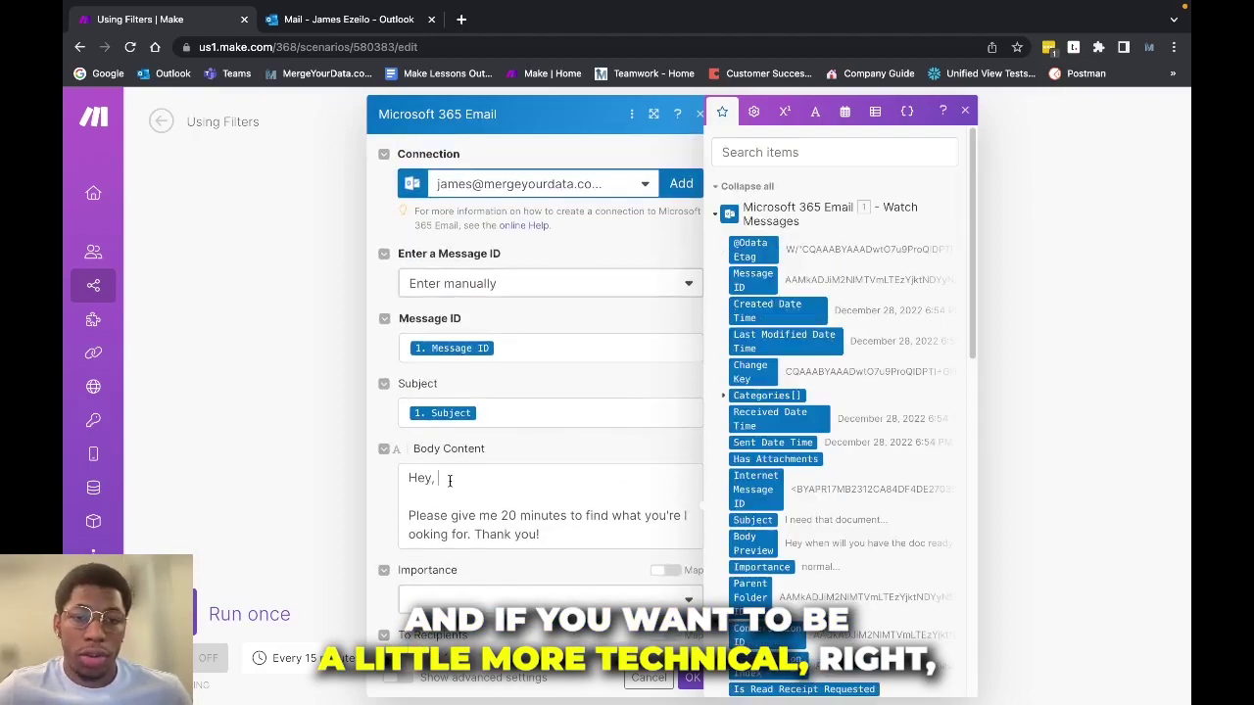
scroll(784, 323, down, 10)
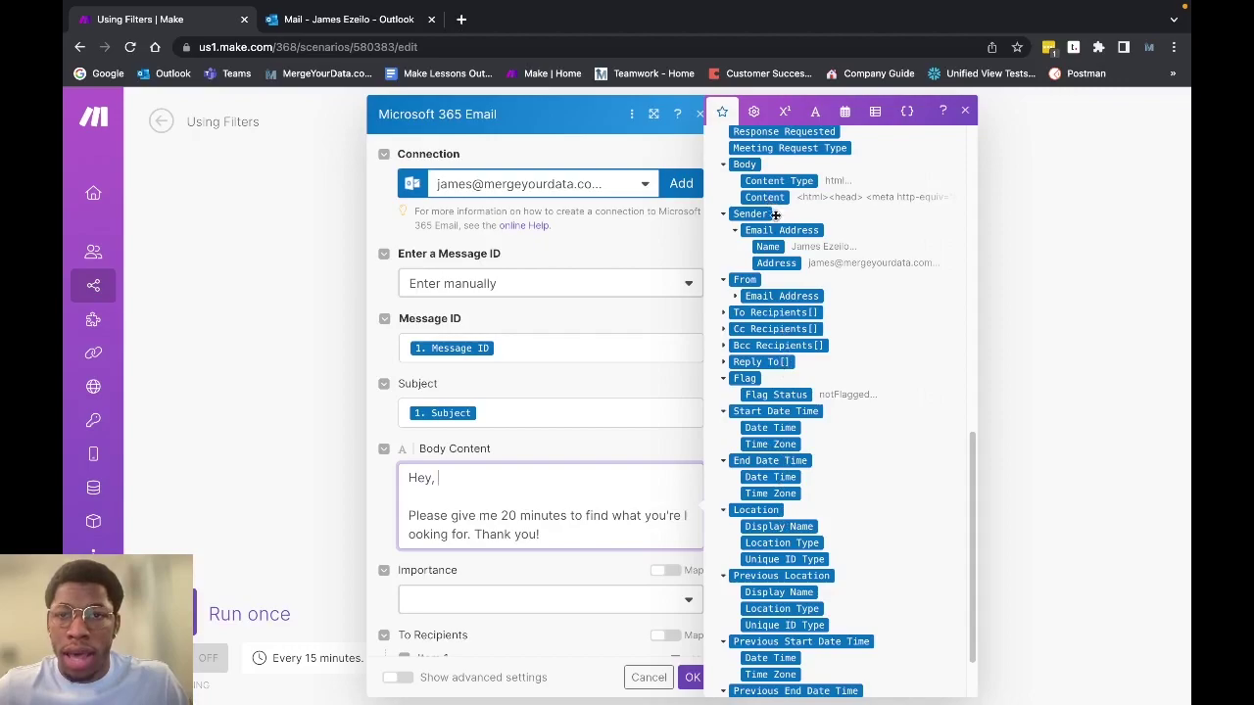
click(768, 247)
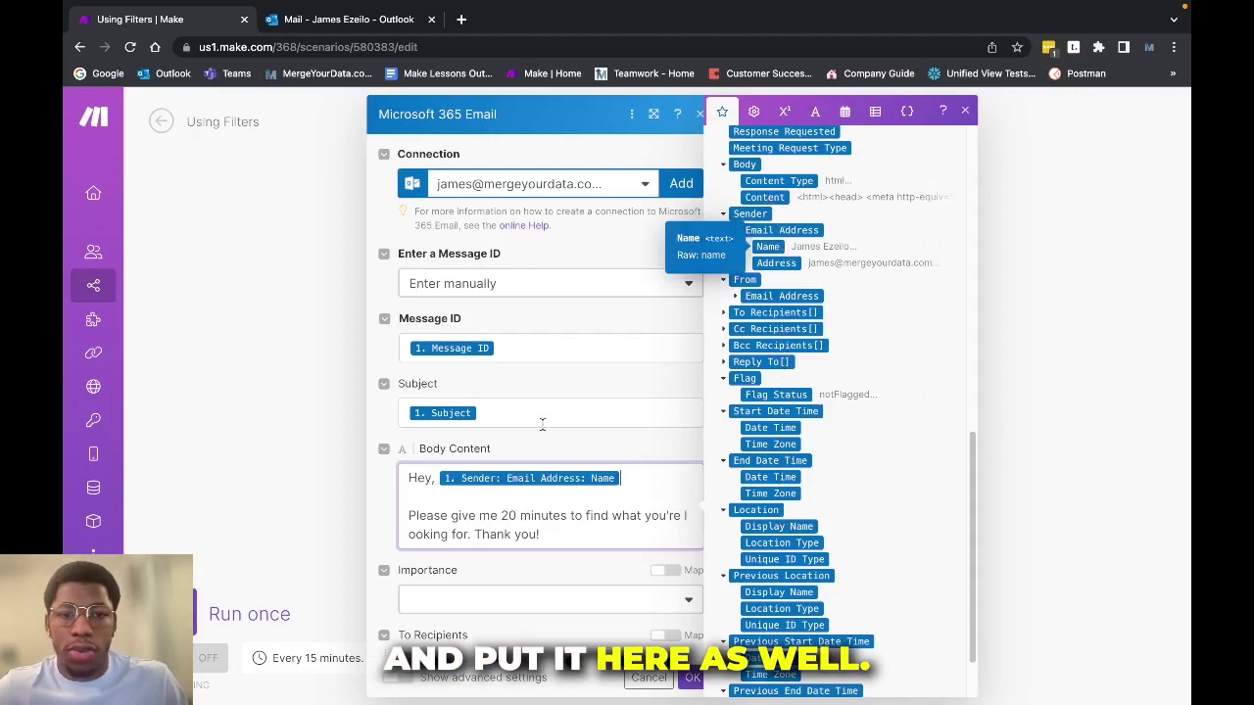
click(604, 436)
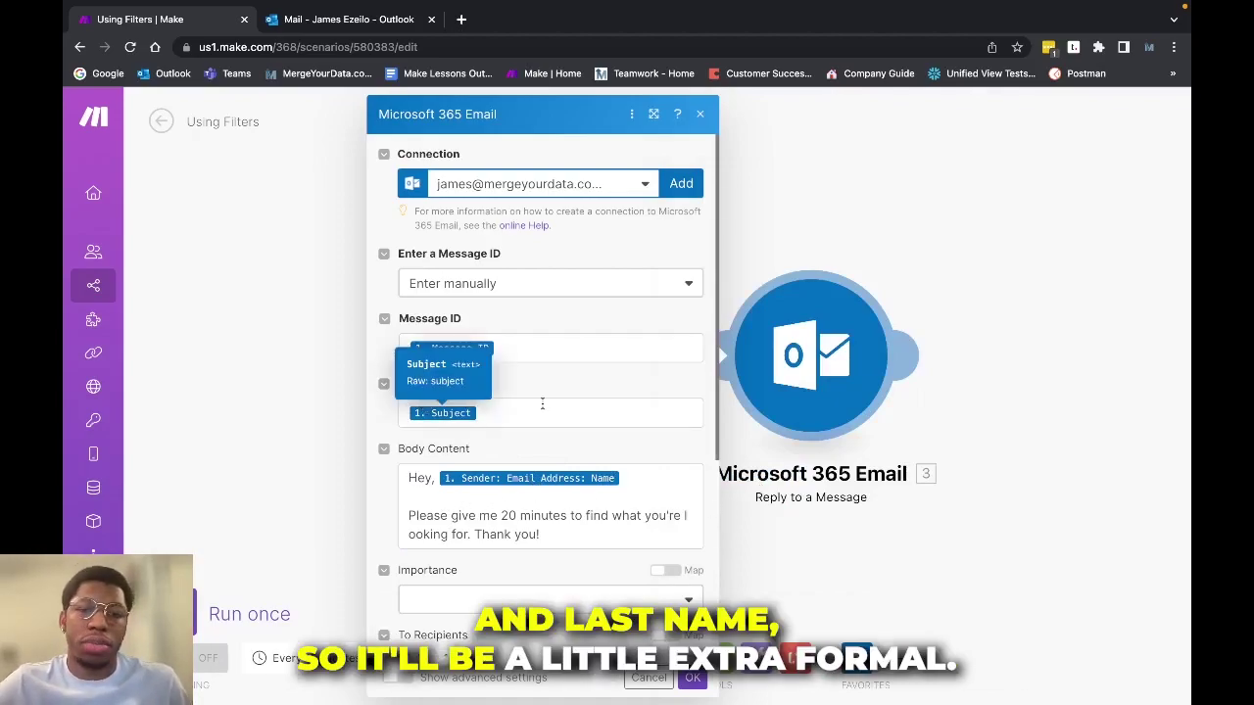
Review the reply mappings and save the Reply to a Message settings.
scroll(599, 380, down, 3)
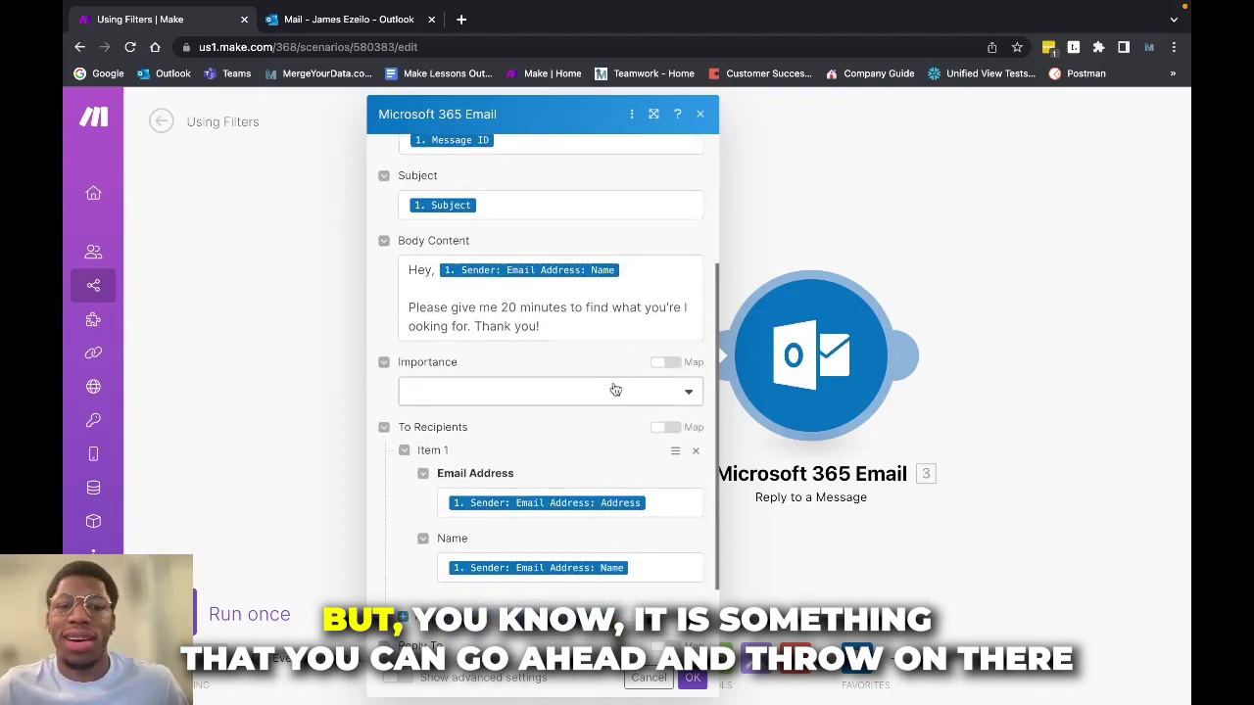
scroll(608, 387, down, 3)
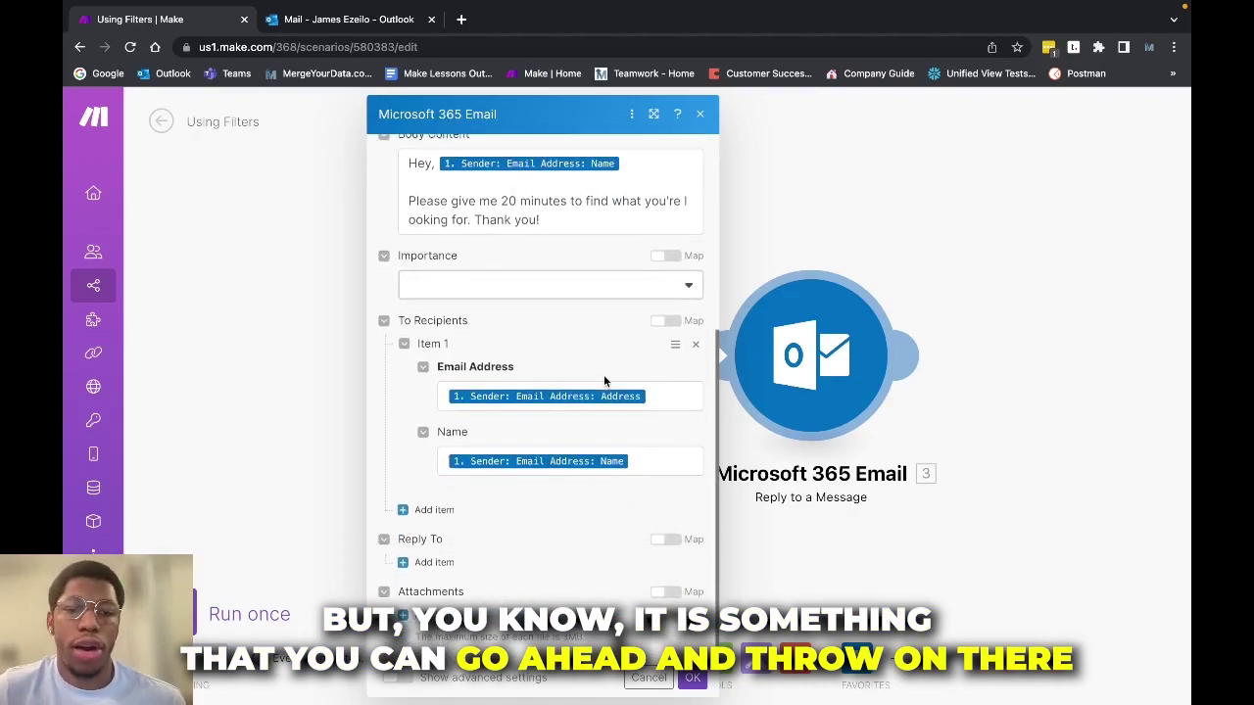
scroll(604, 380, up, 5)
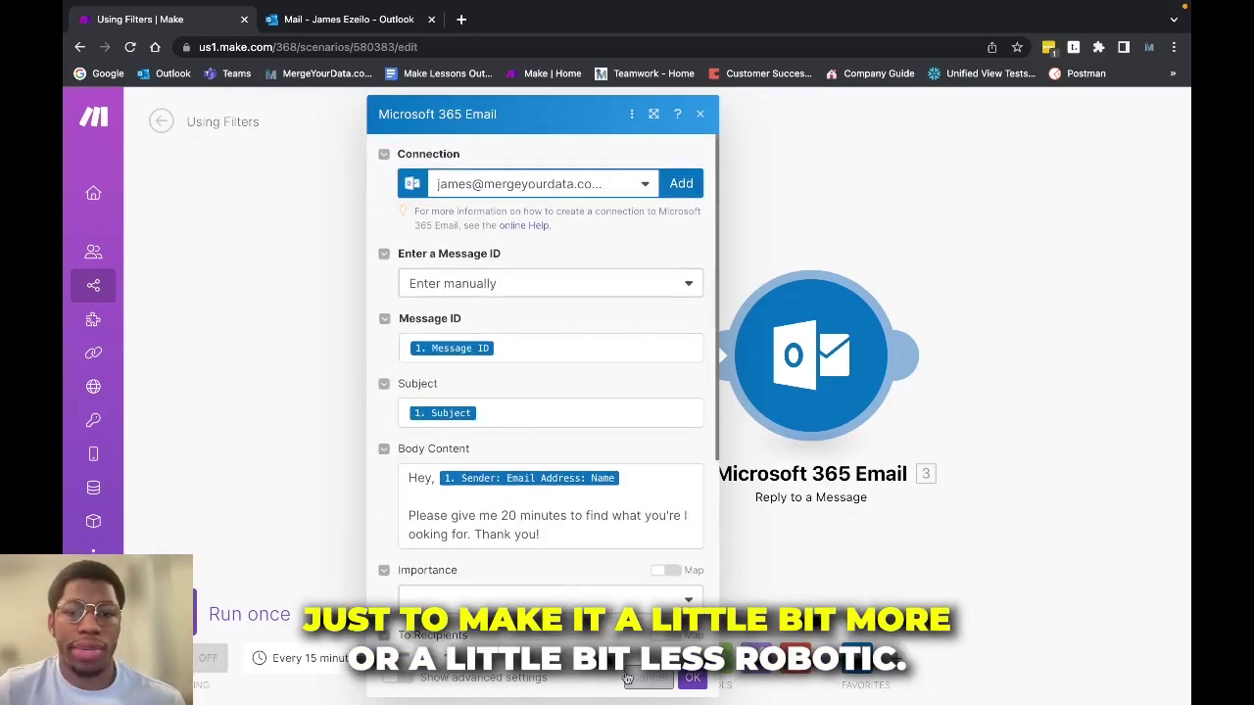
click(691, 679)
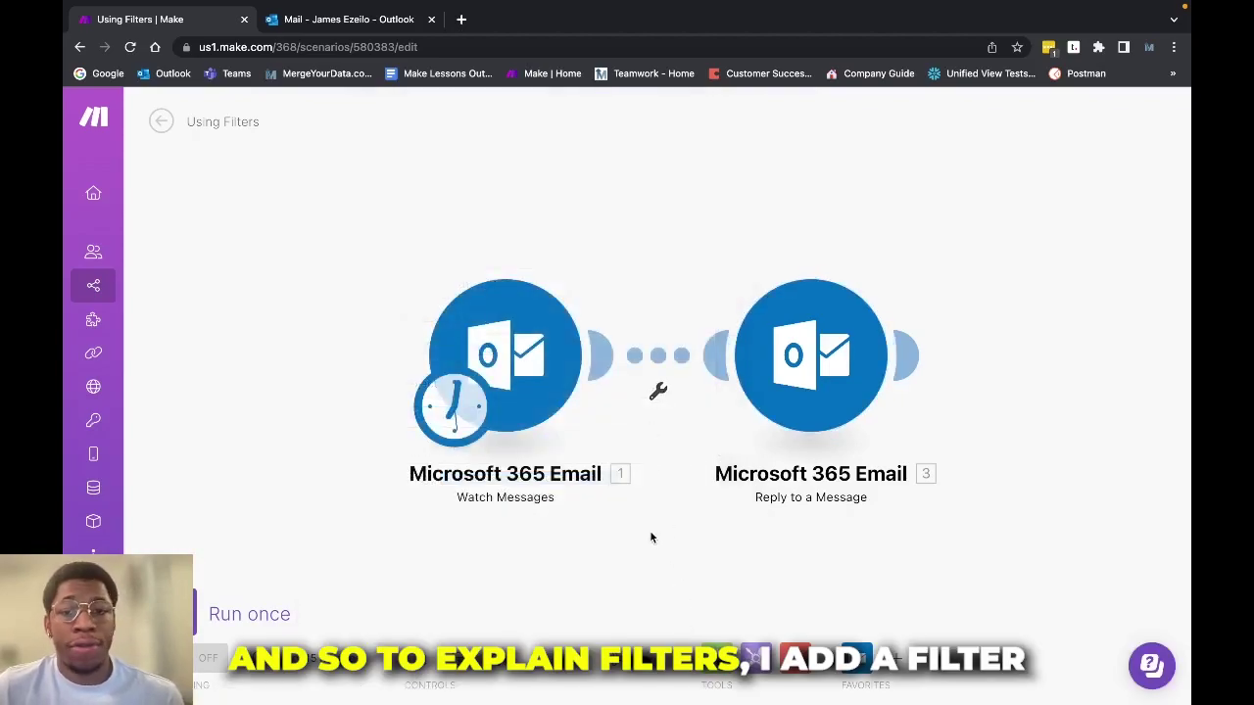
click(656, 394)
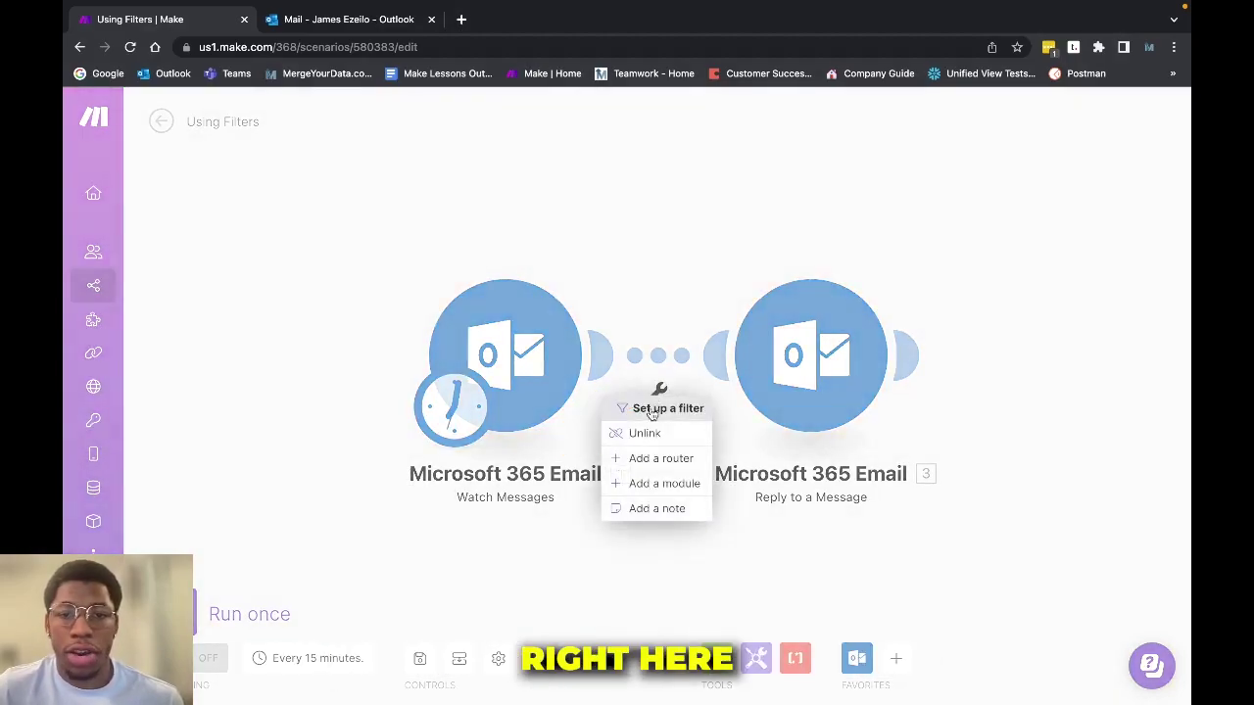
click(653, 411)
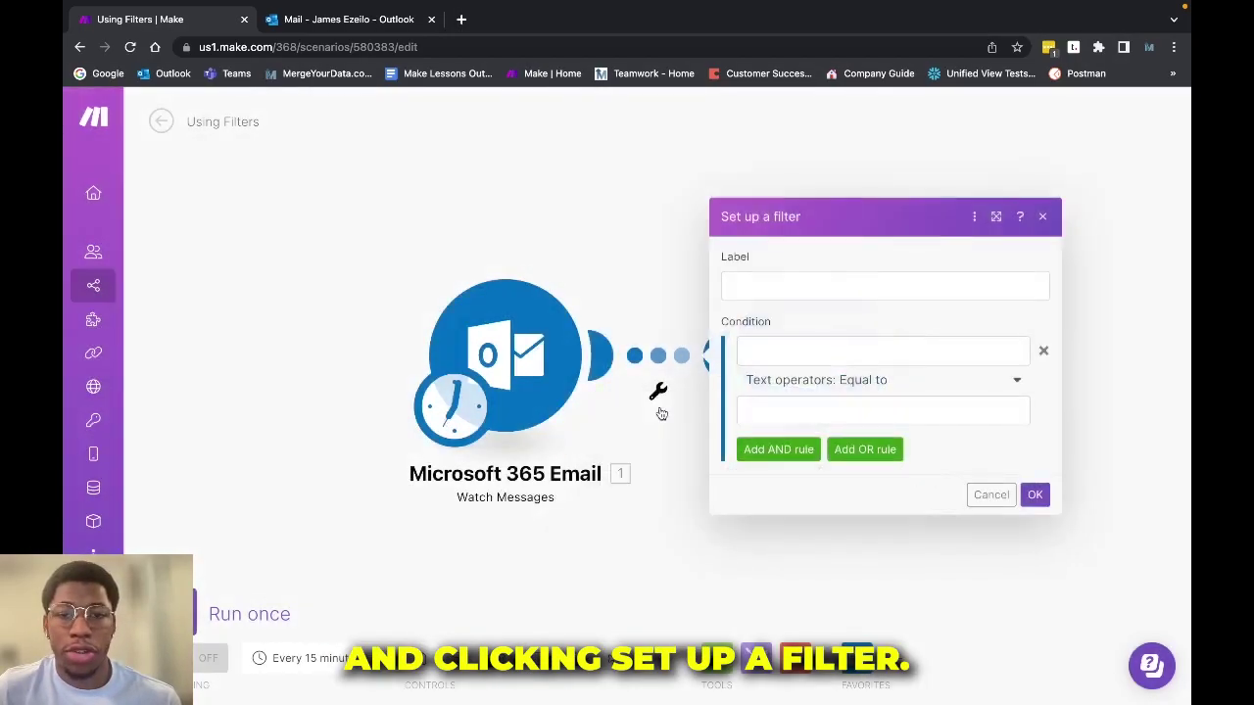
click(811, 287)
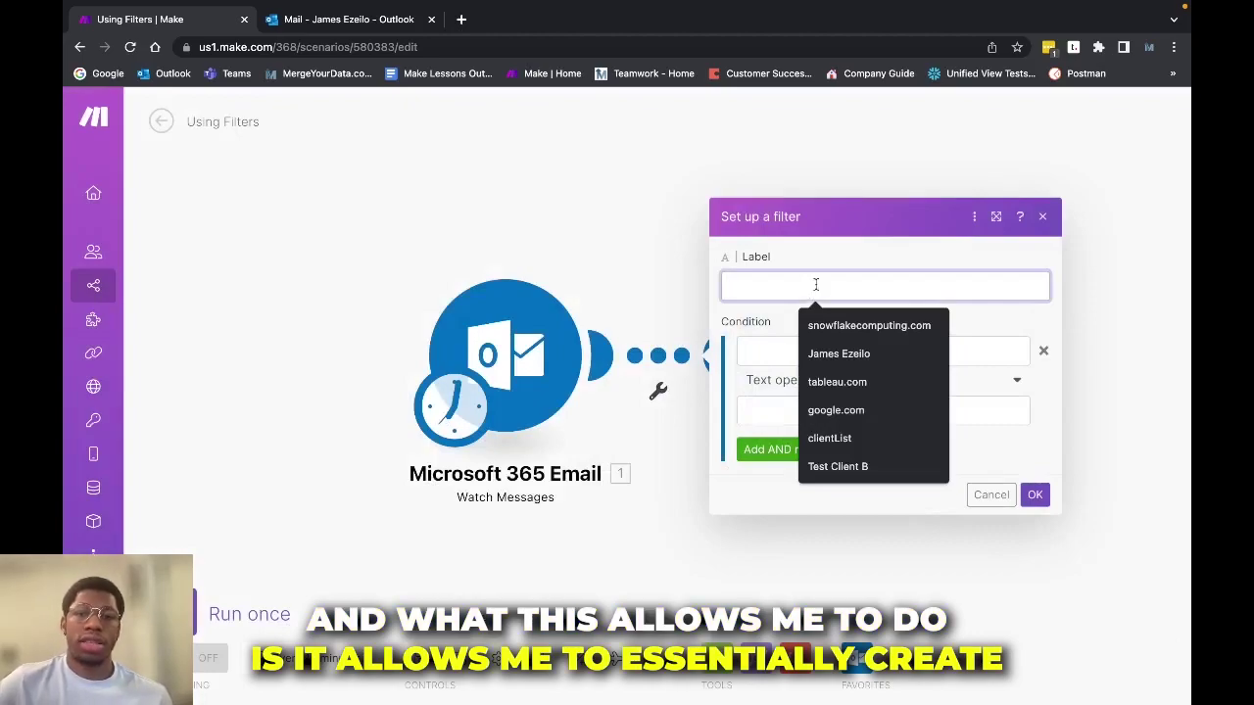
click(821, 263)
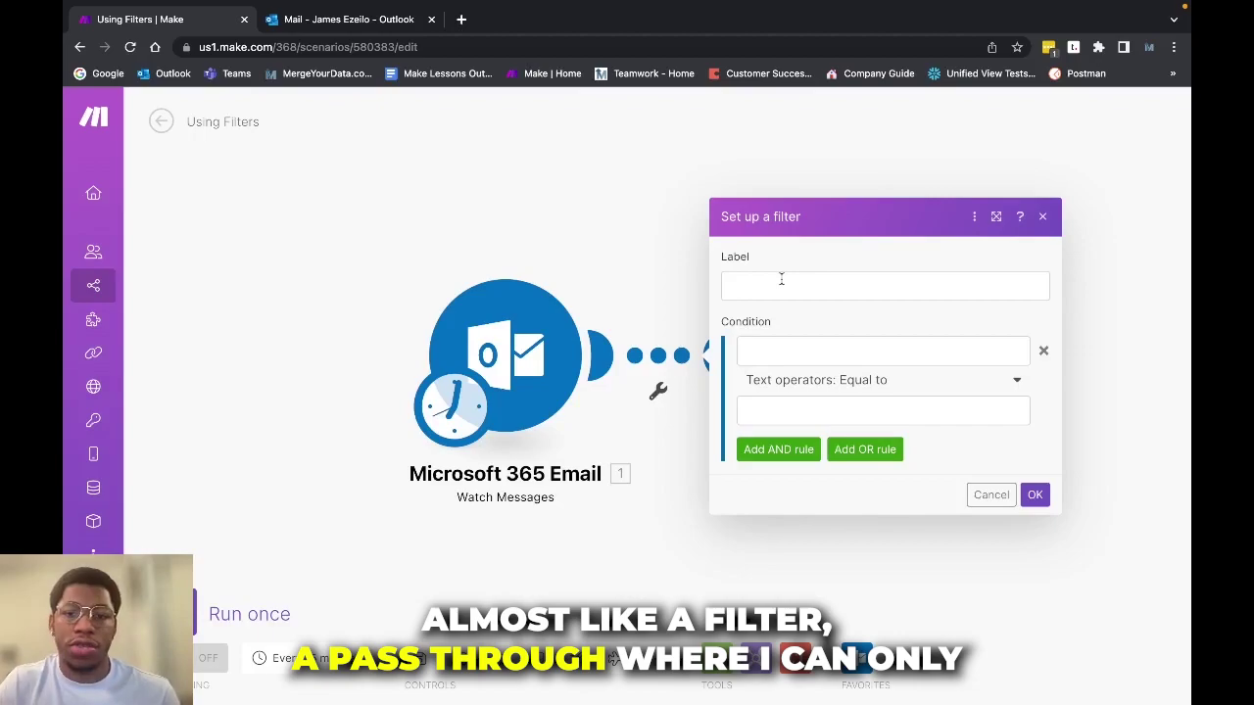
click(773, 344)
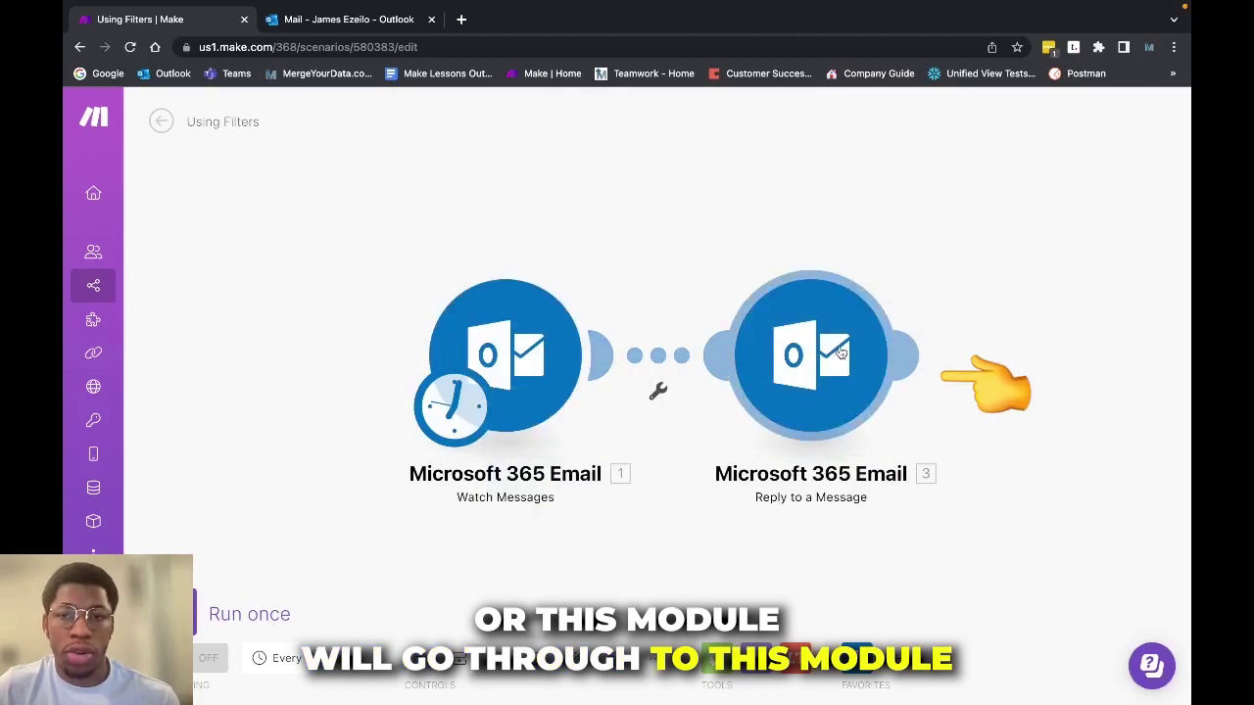
scroll(875, 344, down, 2)
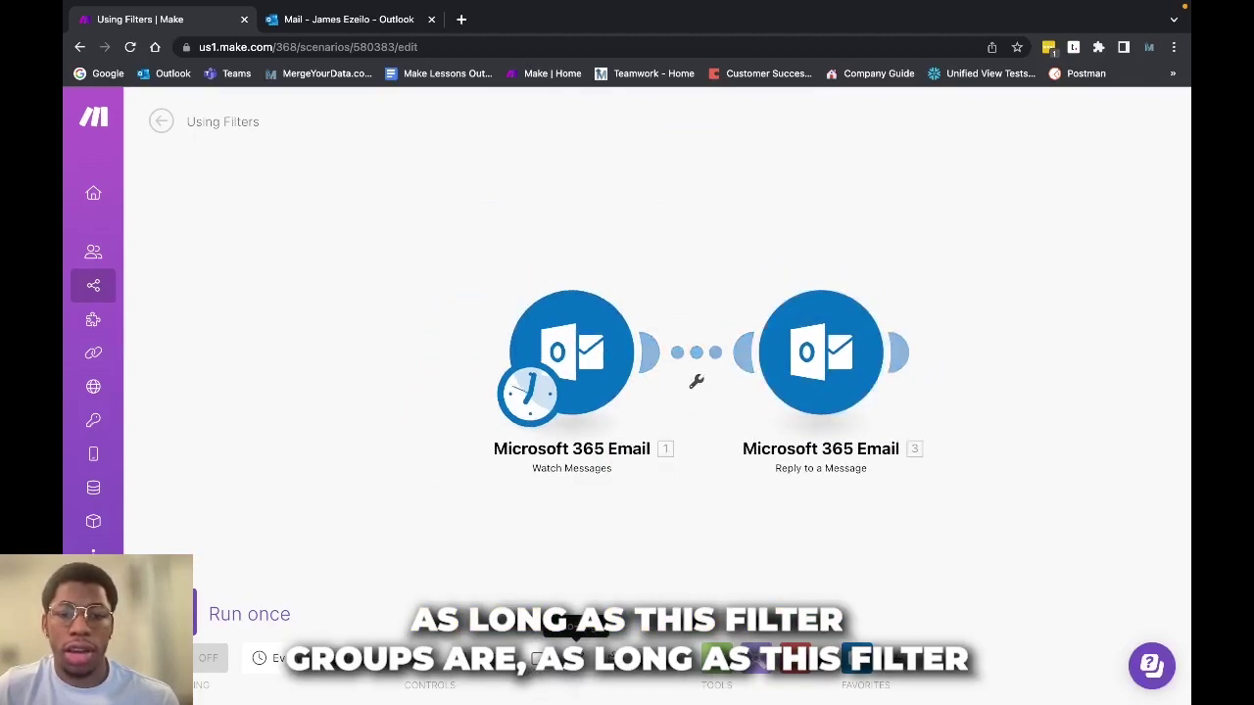
scroll(672, 364, up, 2)
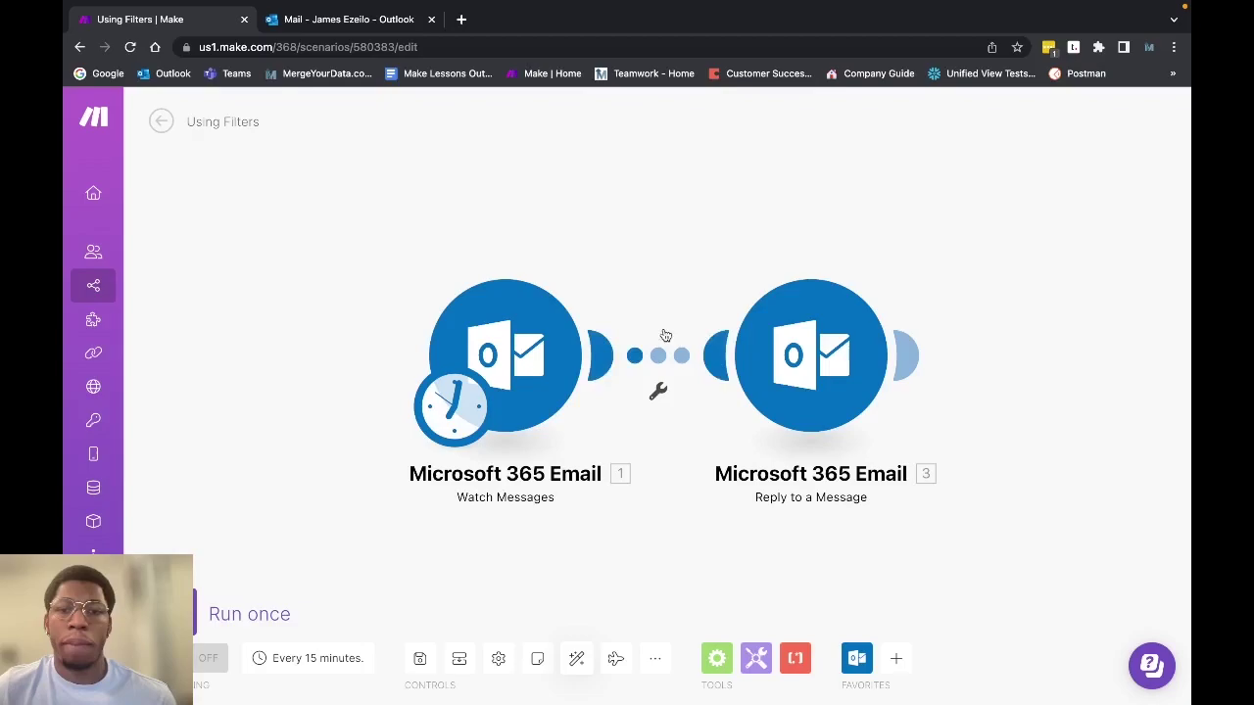
Set up a filter on the link, adding two extra AND rules and deleting them.
click(658, 392)
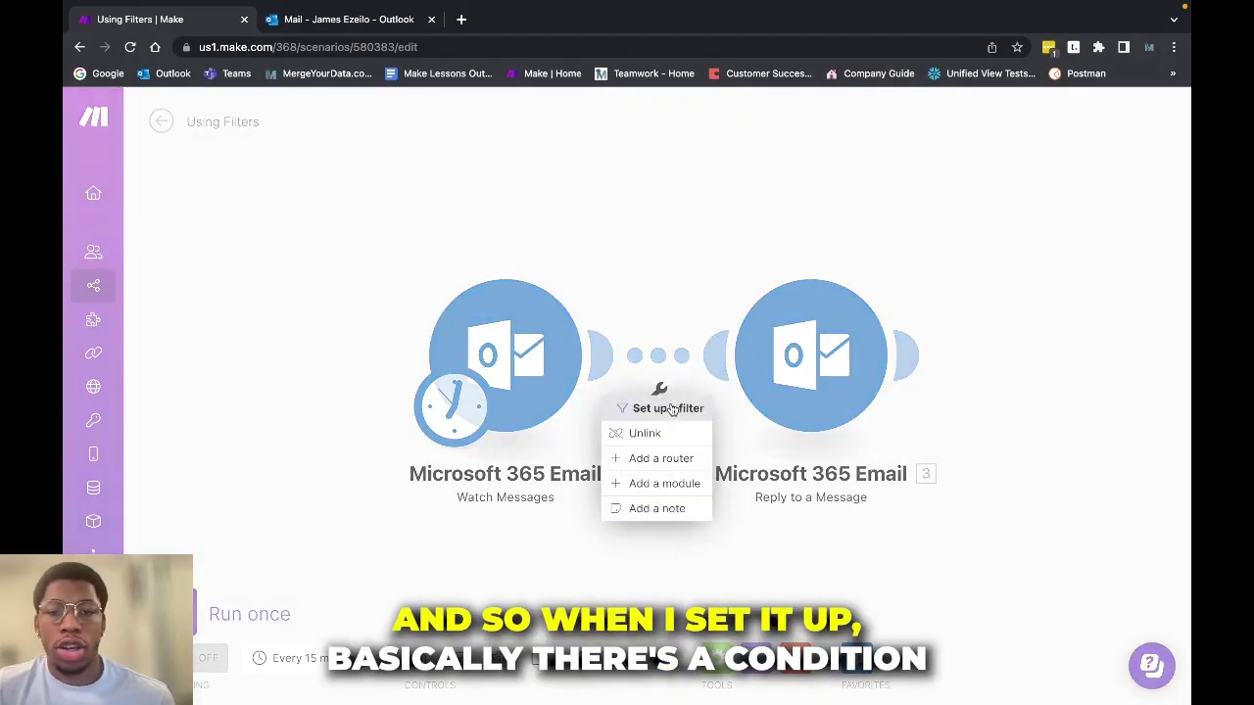
click(666, 408)
click(823, 353)
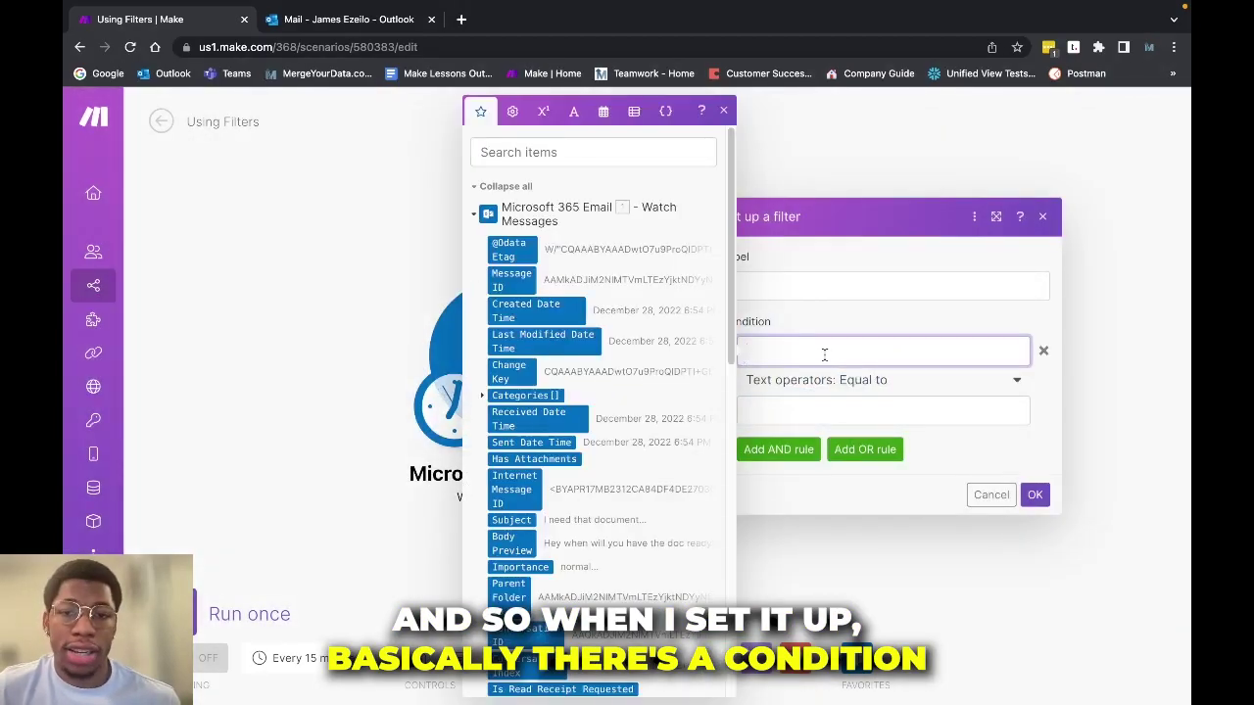
click(779, 449)
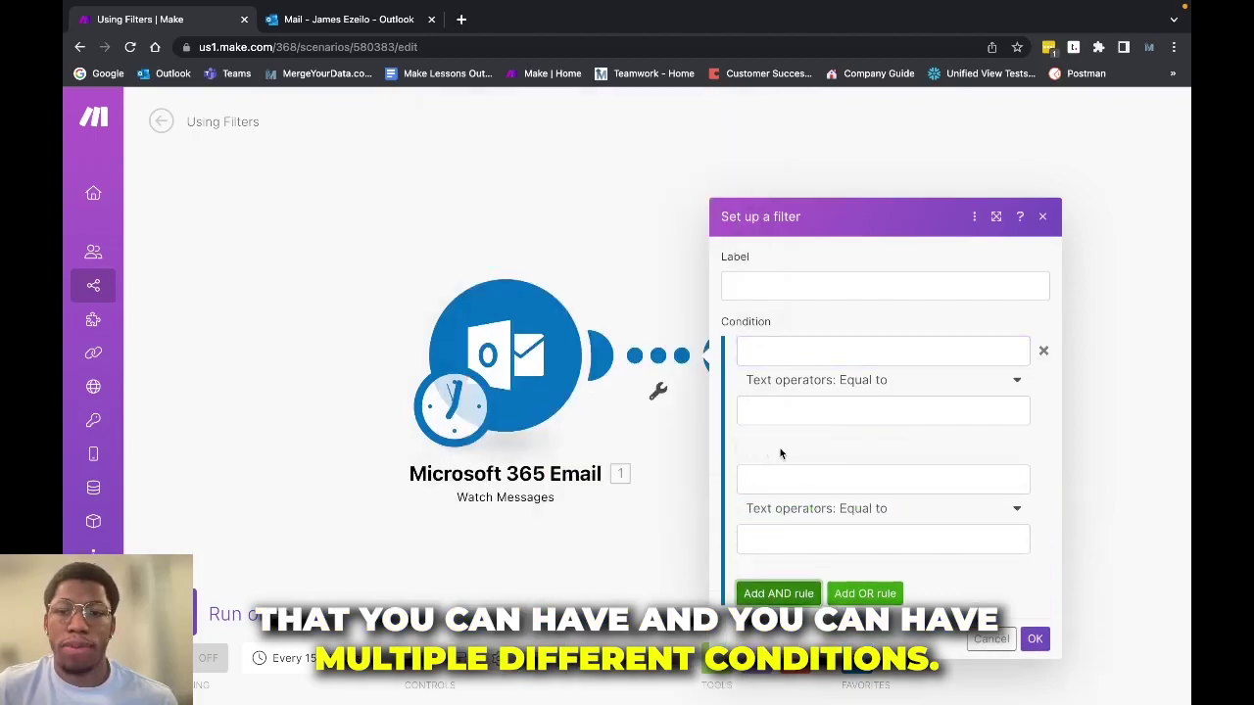
click(780, 513)
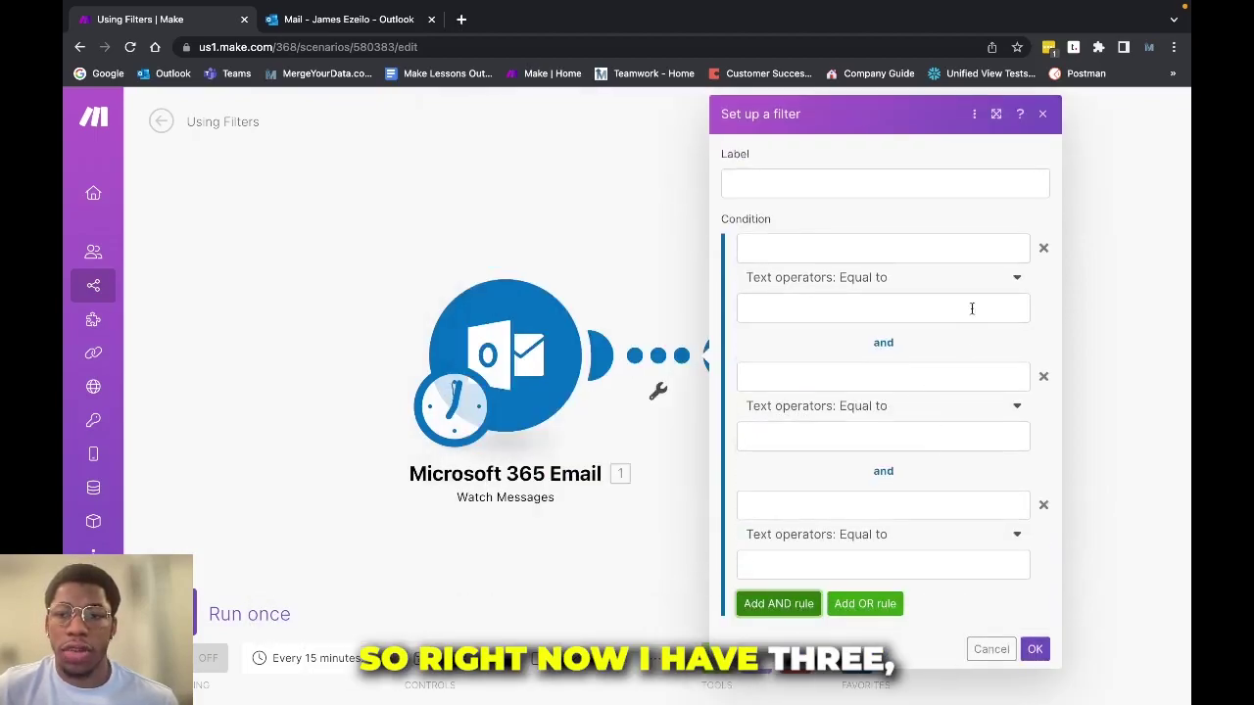
click(1043, 506)
click(1043, 377)
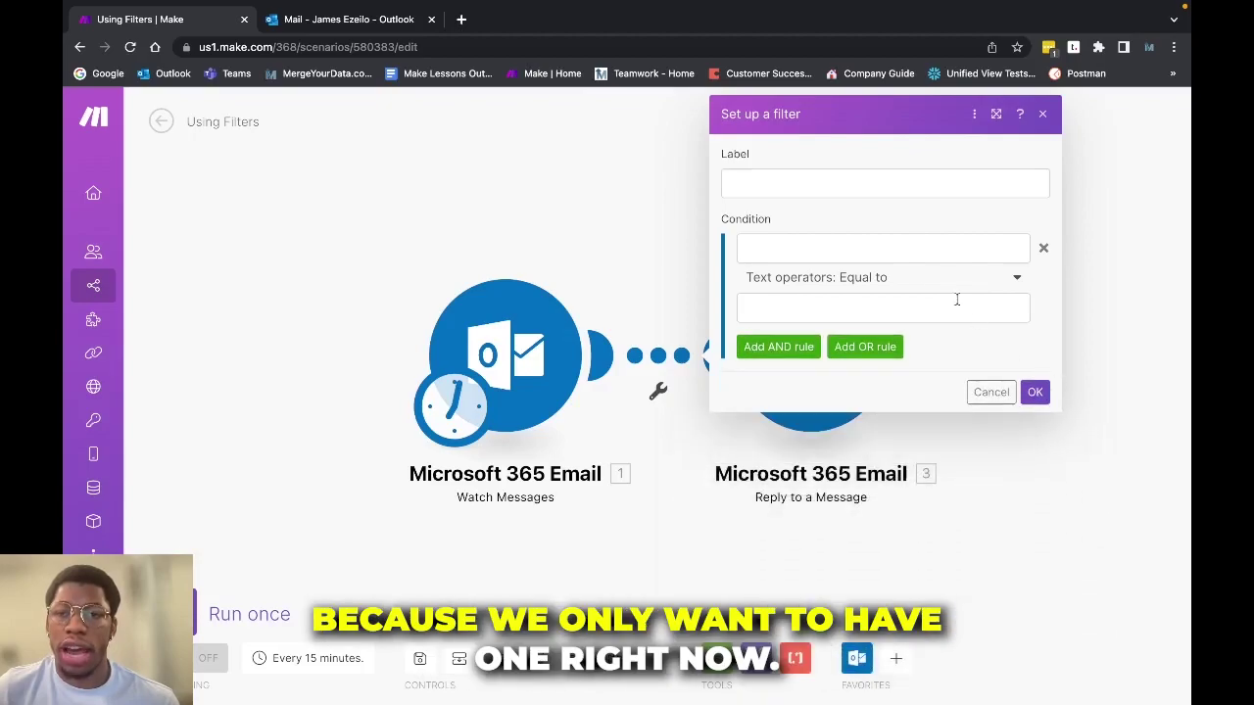
Make the filter condition check 1. Body Preview with Text operators: Contains.
click(907, 247)
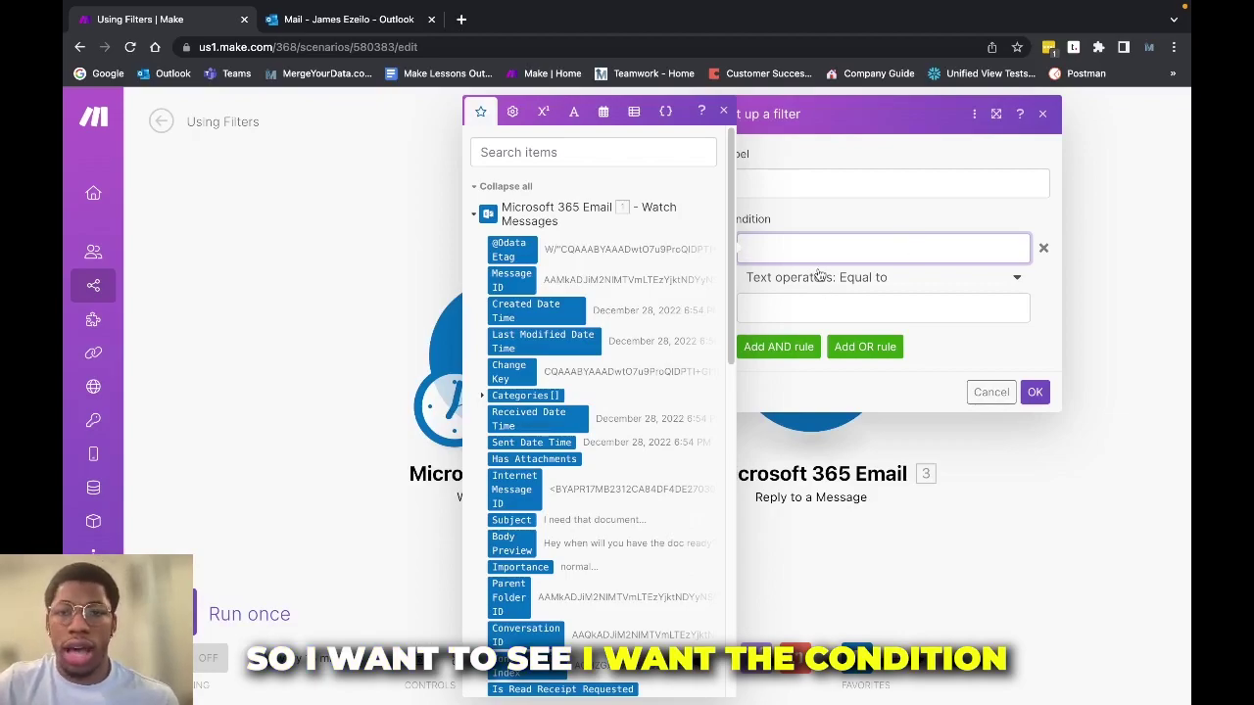
scroll(548, 440, down, 1)
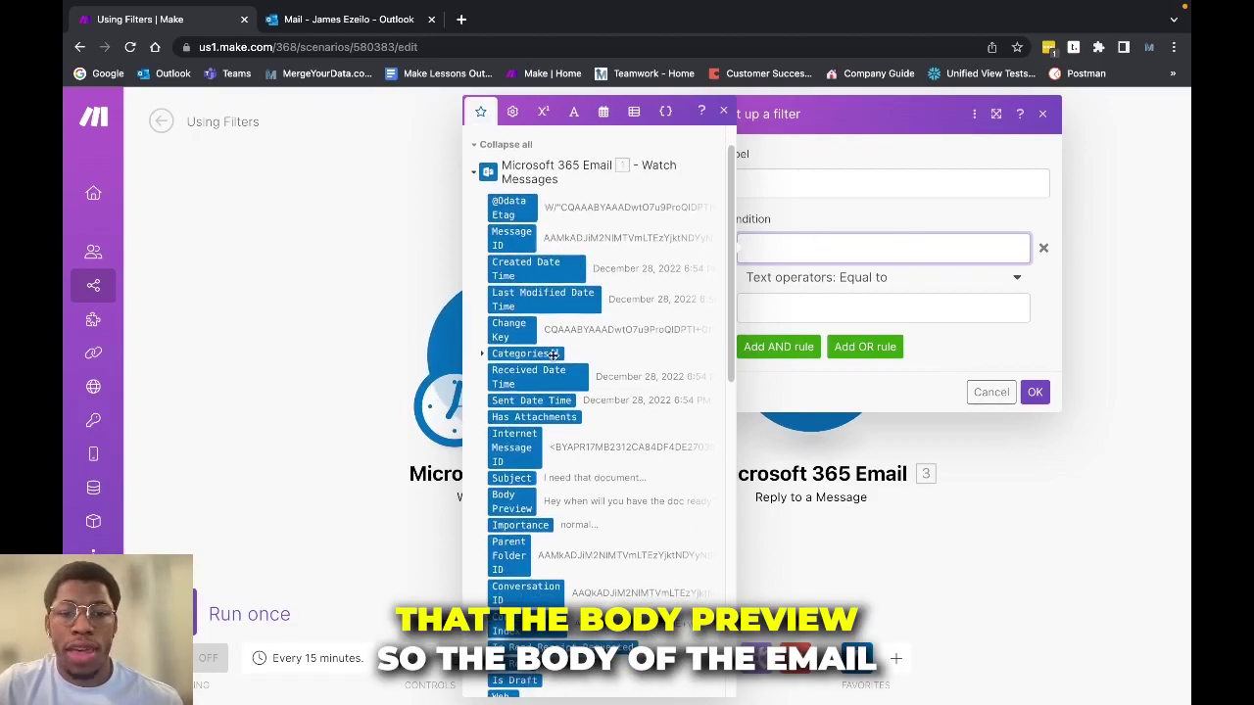
click(504, 502)
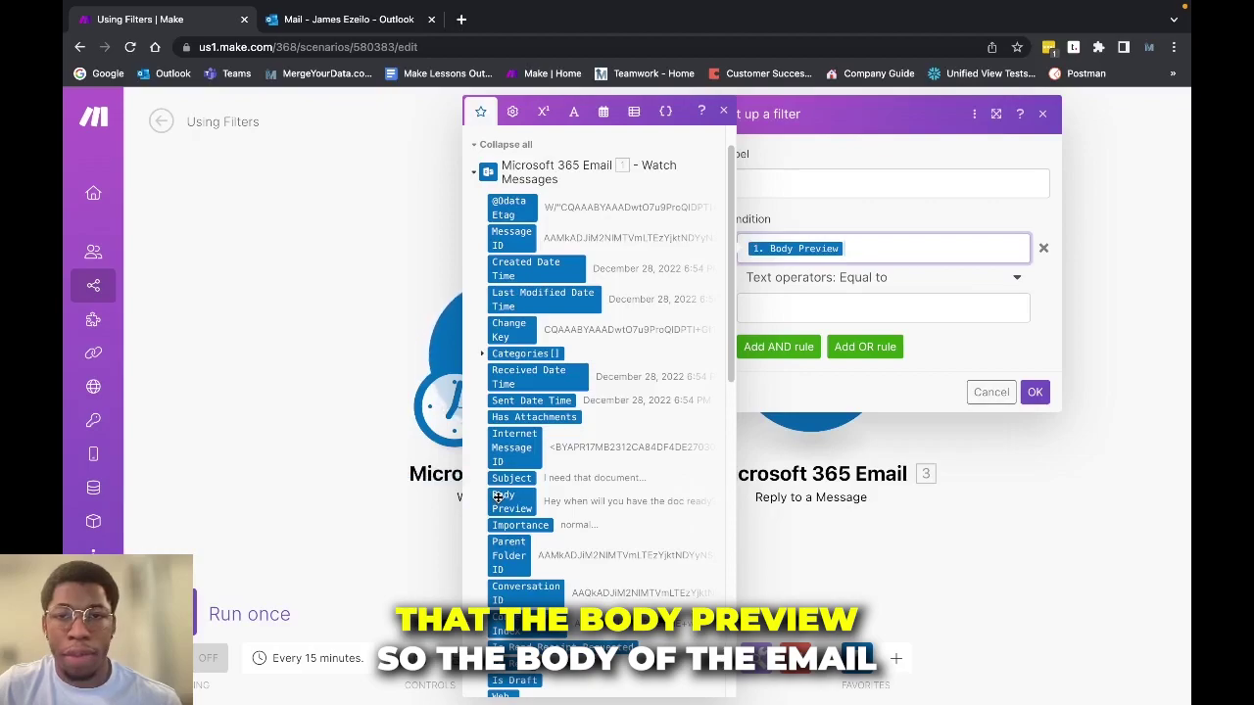
click(792, 284)
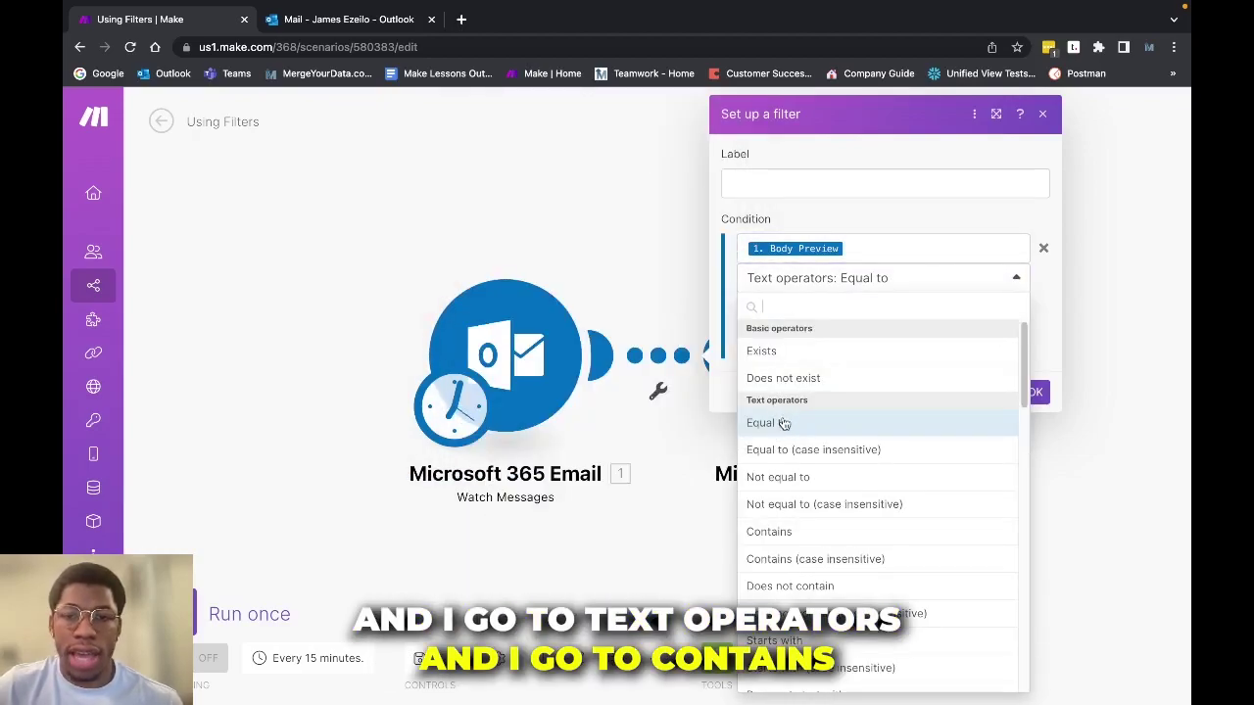
scroll(789, 489, down, 10)
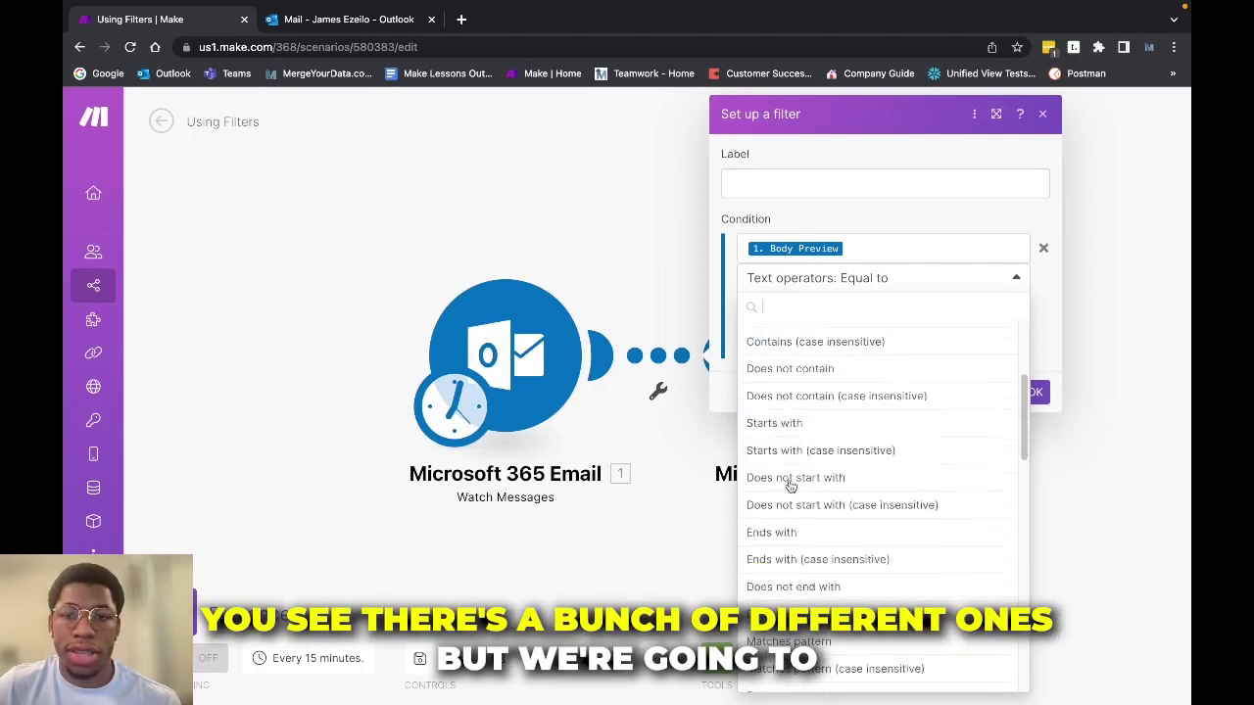
scroll(794, 483, up, 10)
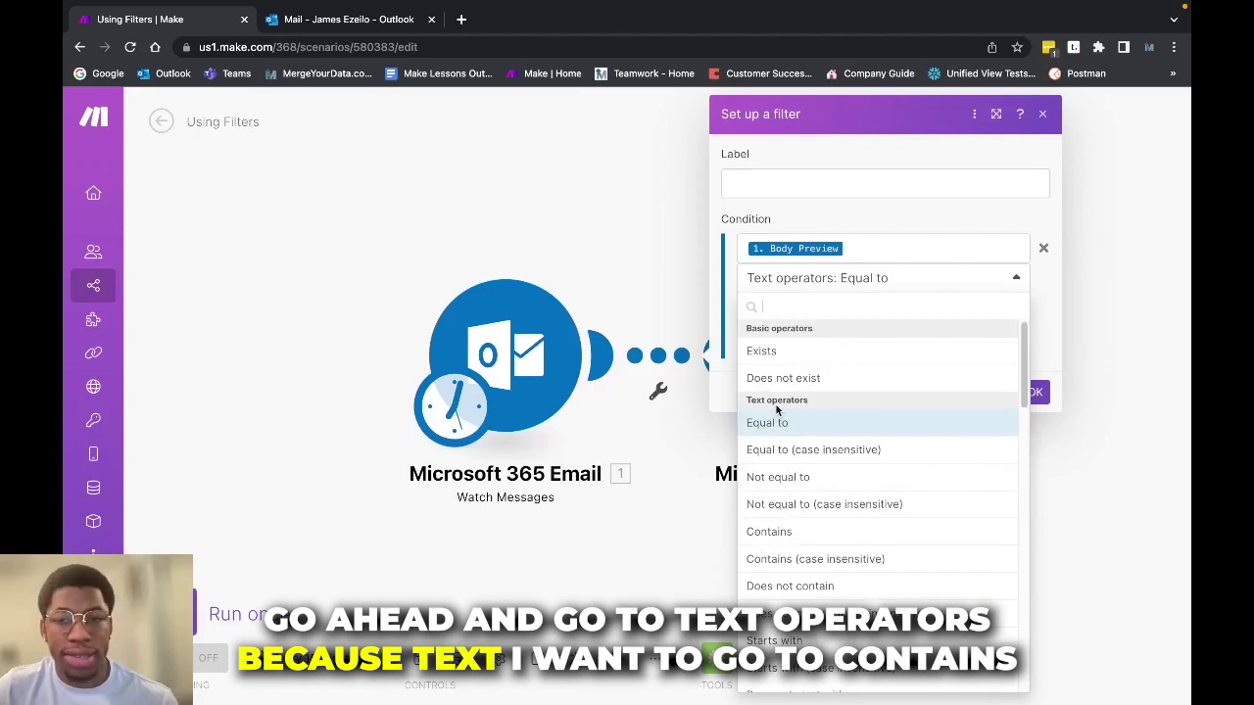
click(768, 532)
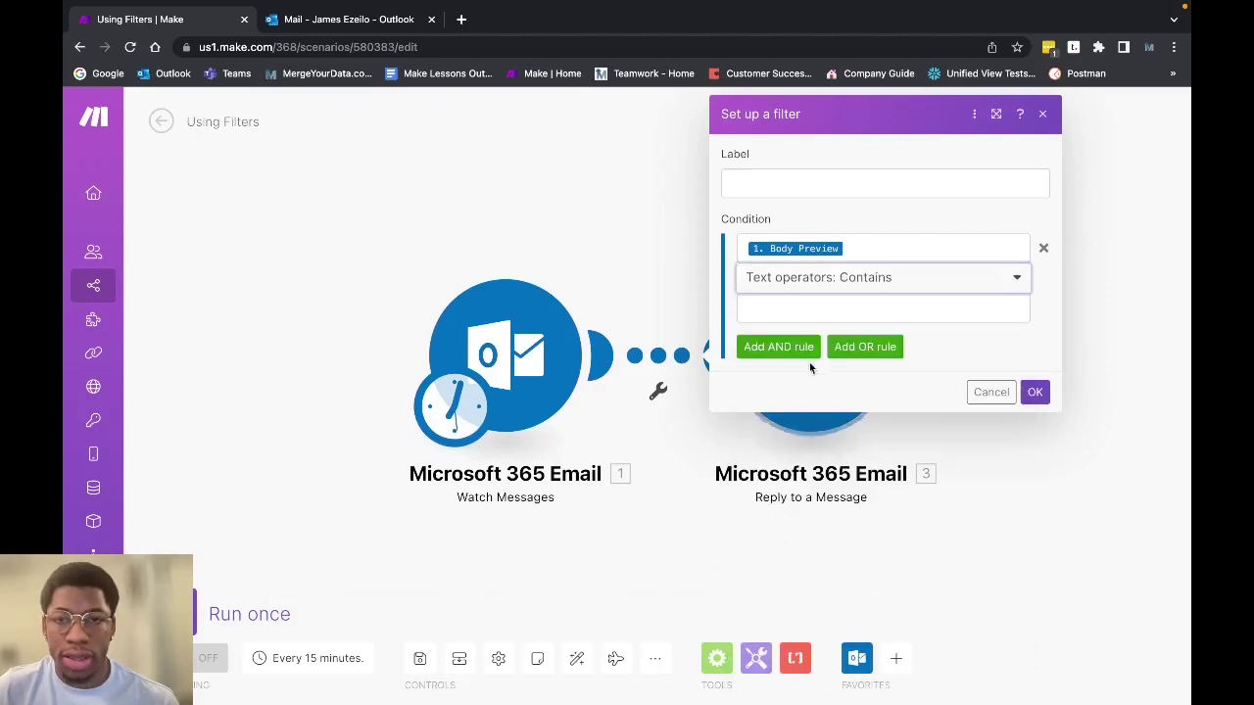
Label the filter Contains "?".
click(807, 307)
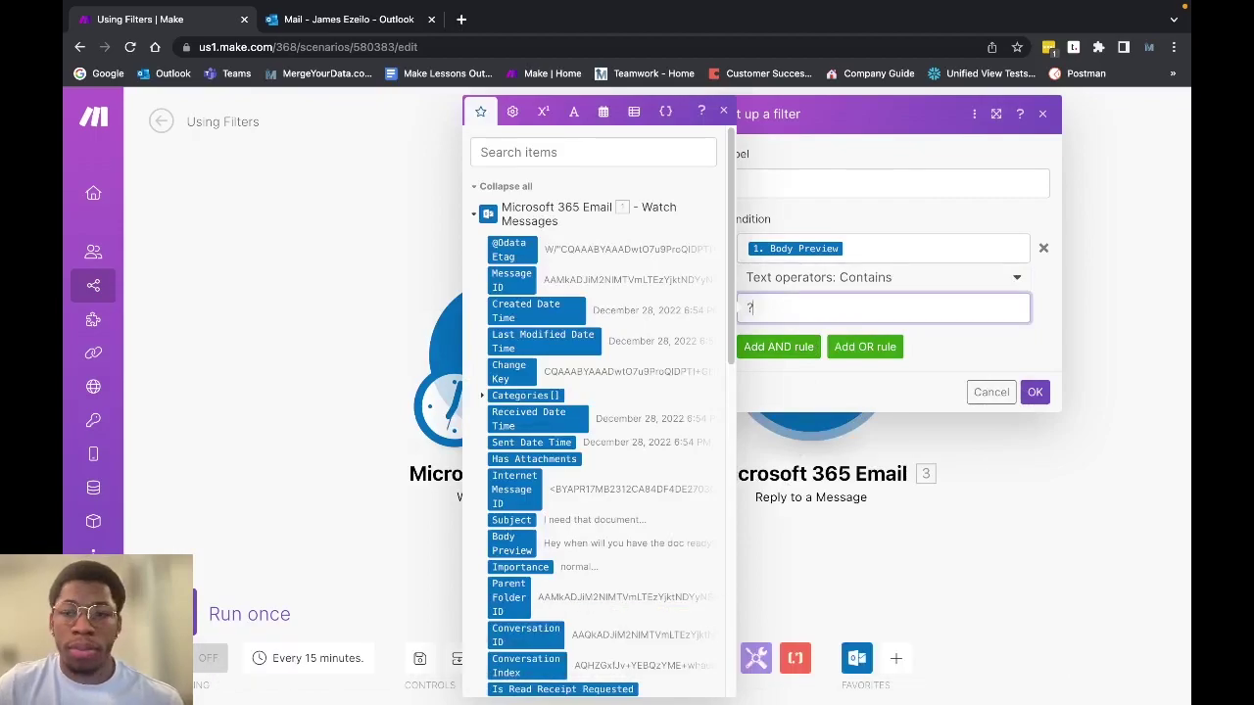
click(913, 184)
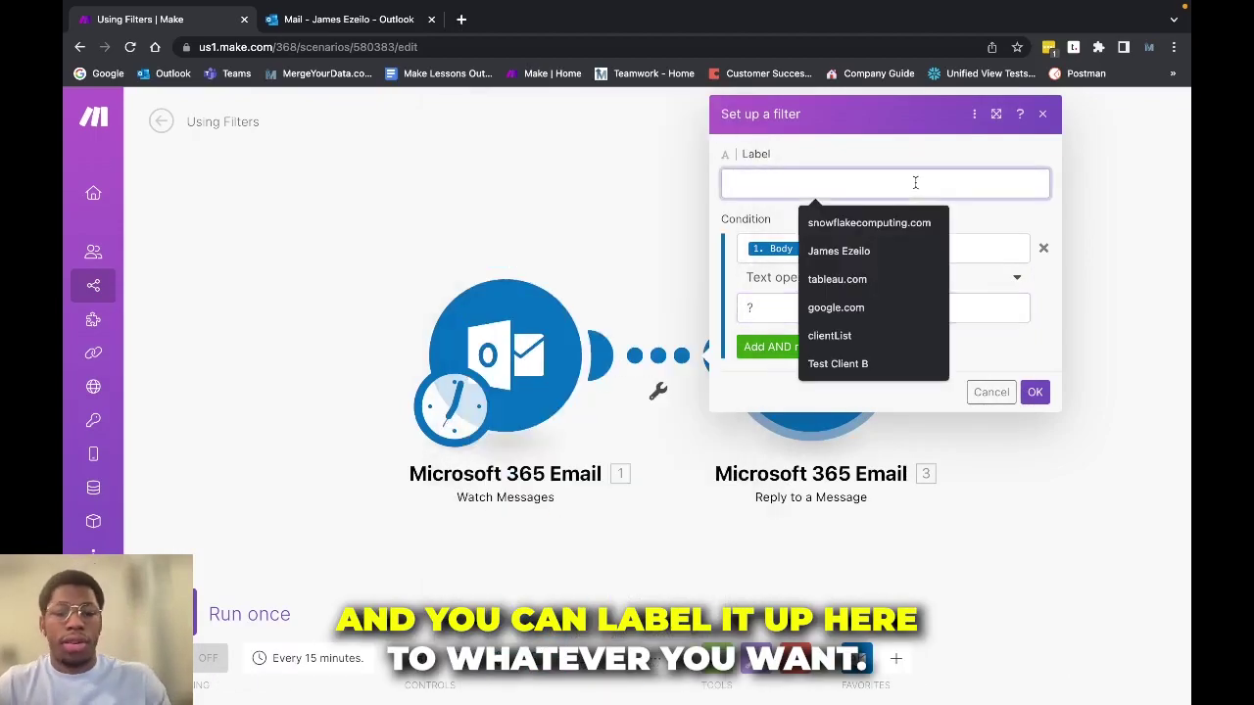
text(Cont)
key(Down)
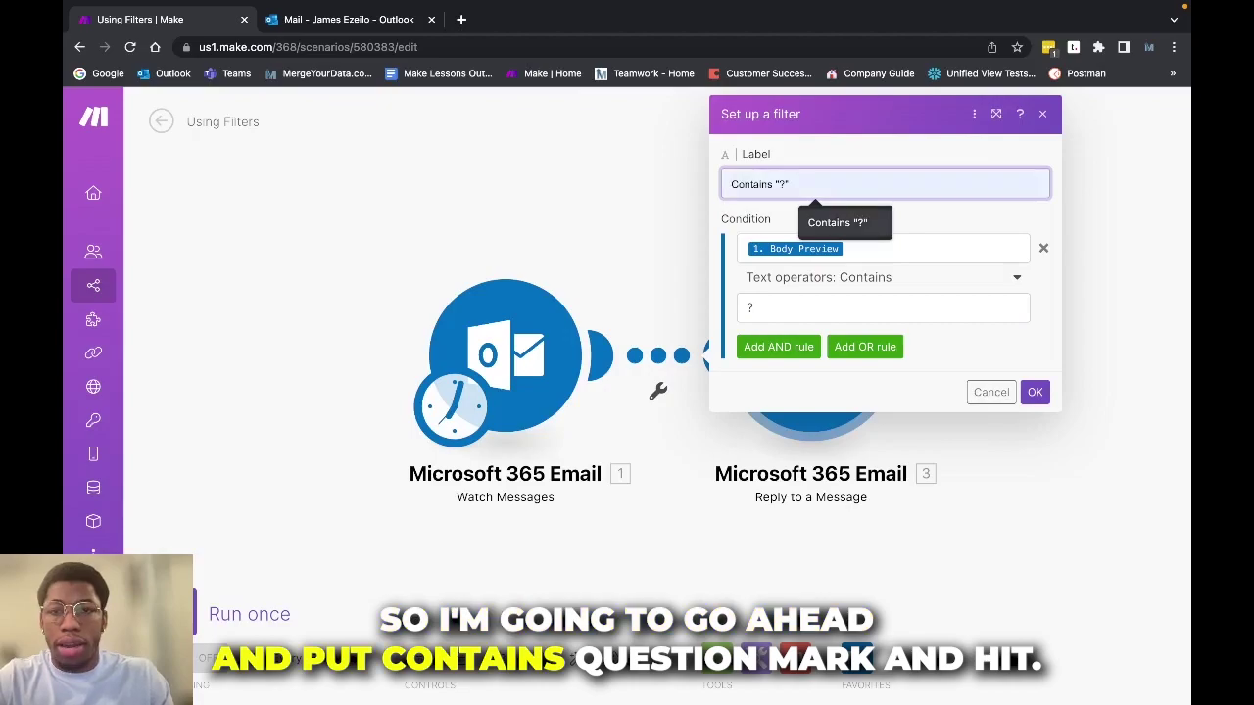
key(Return)
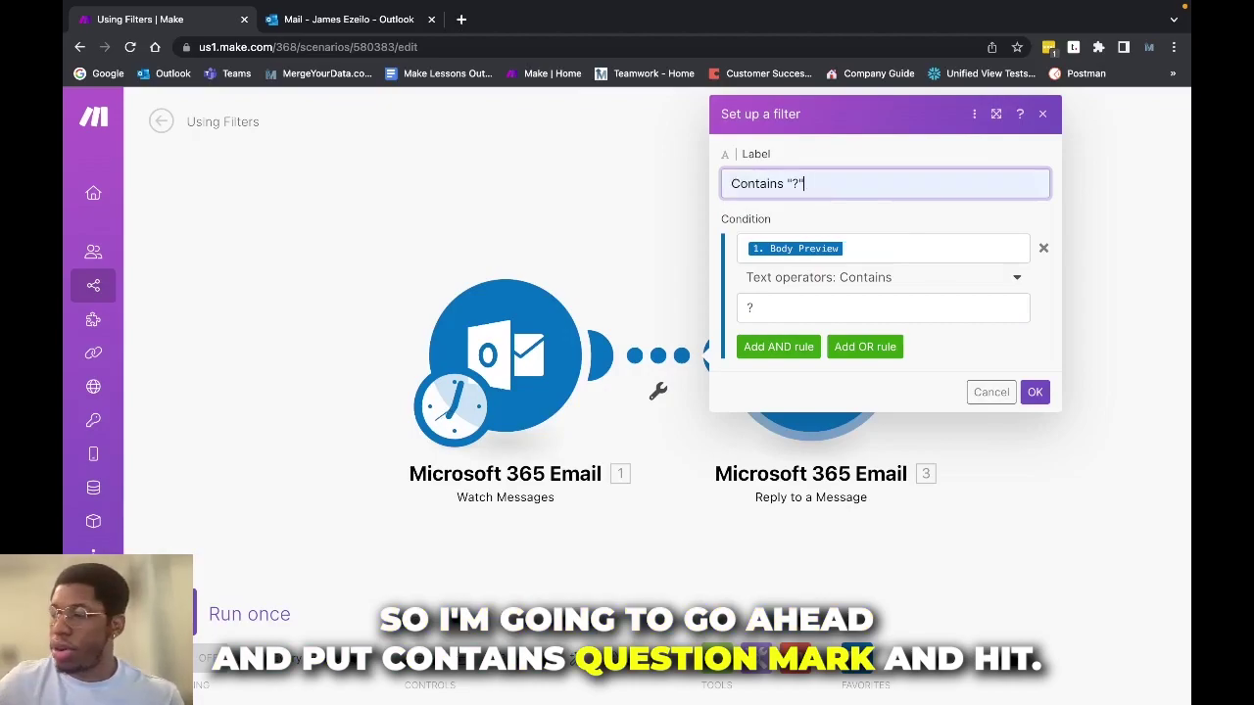
Confirm the filter, save the scenario, and run it once.
click(1034, 392)
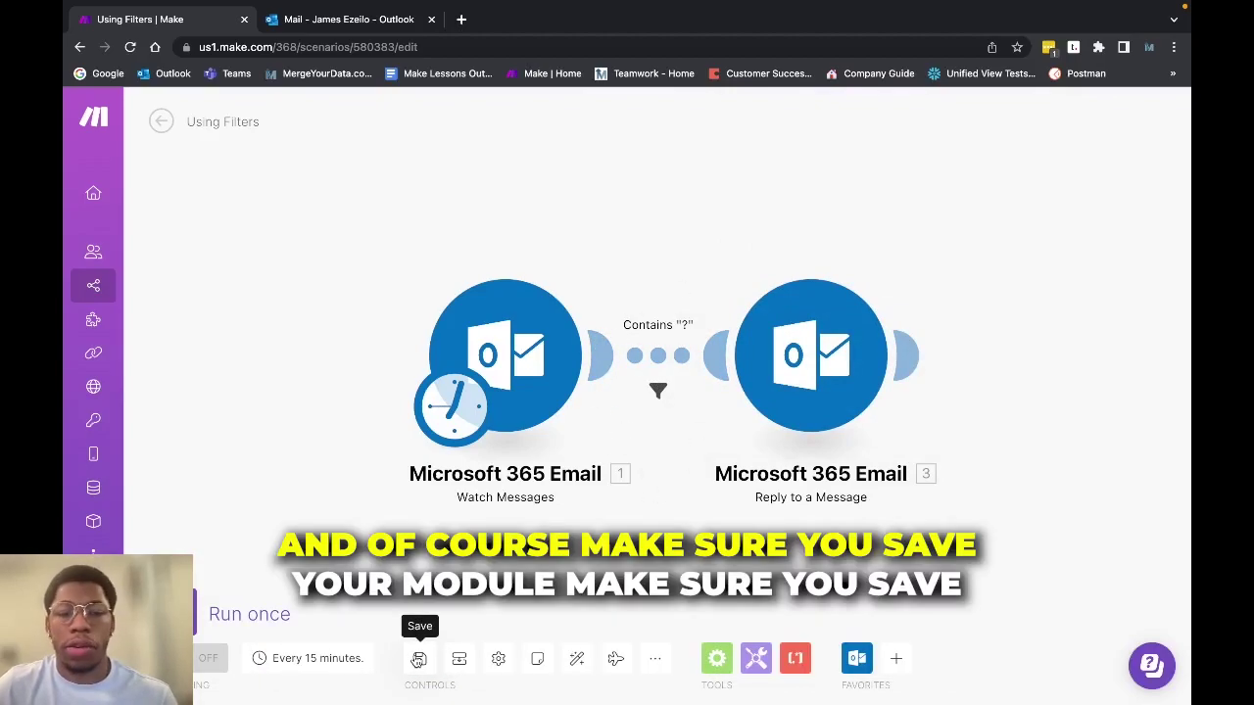
click(418, 660)
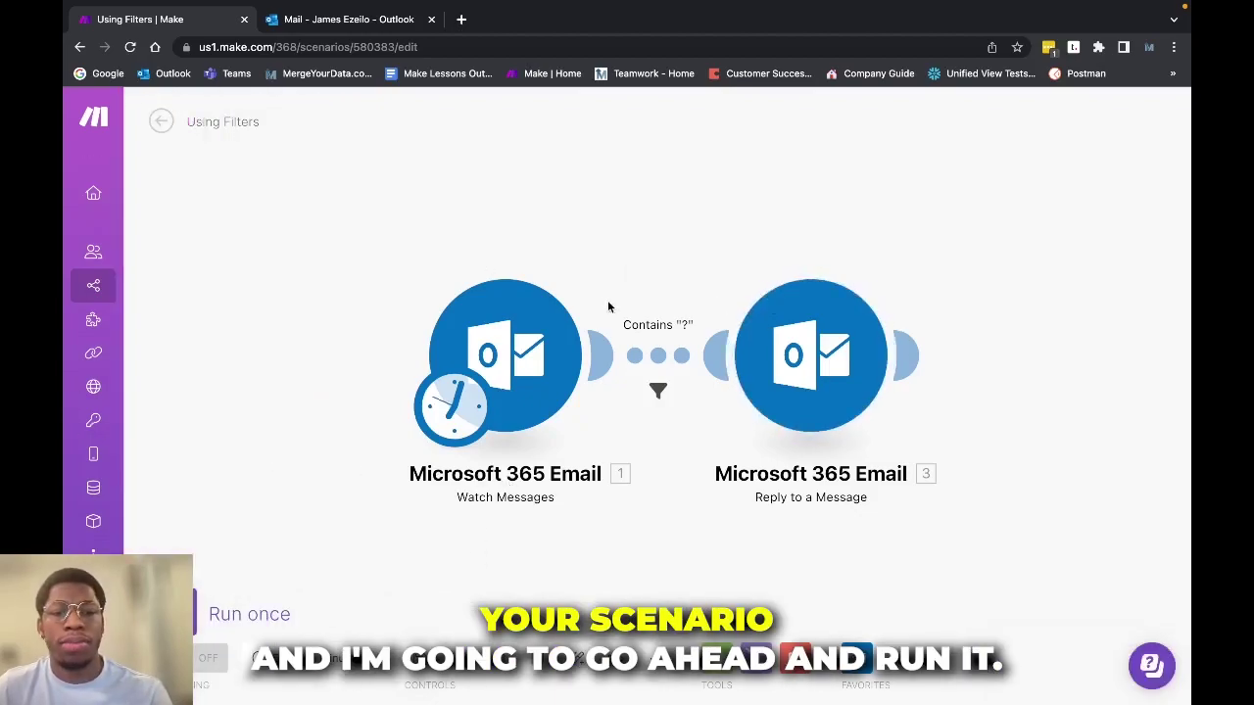
click(196, 614)
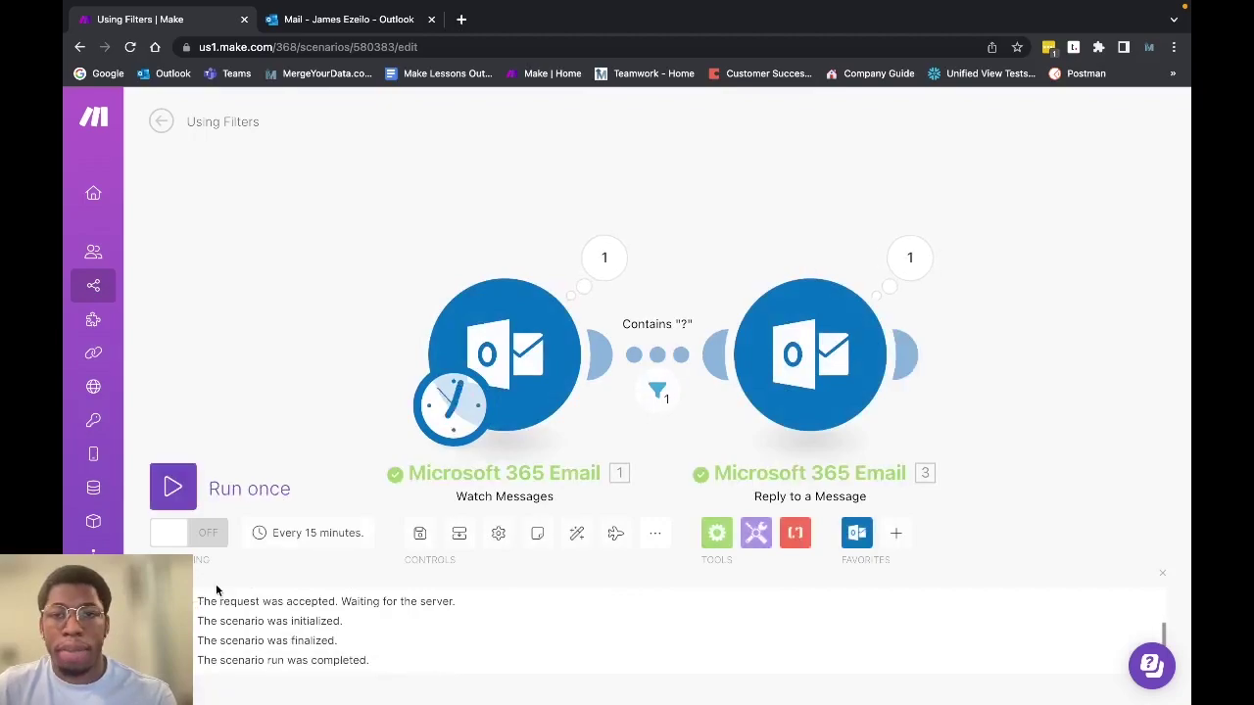
click(385, 20)
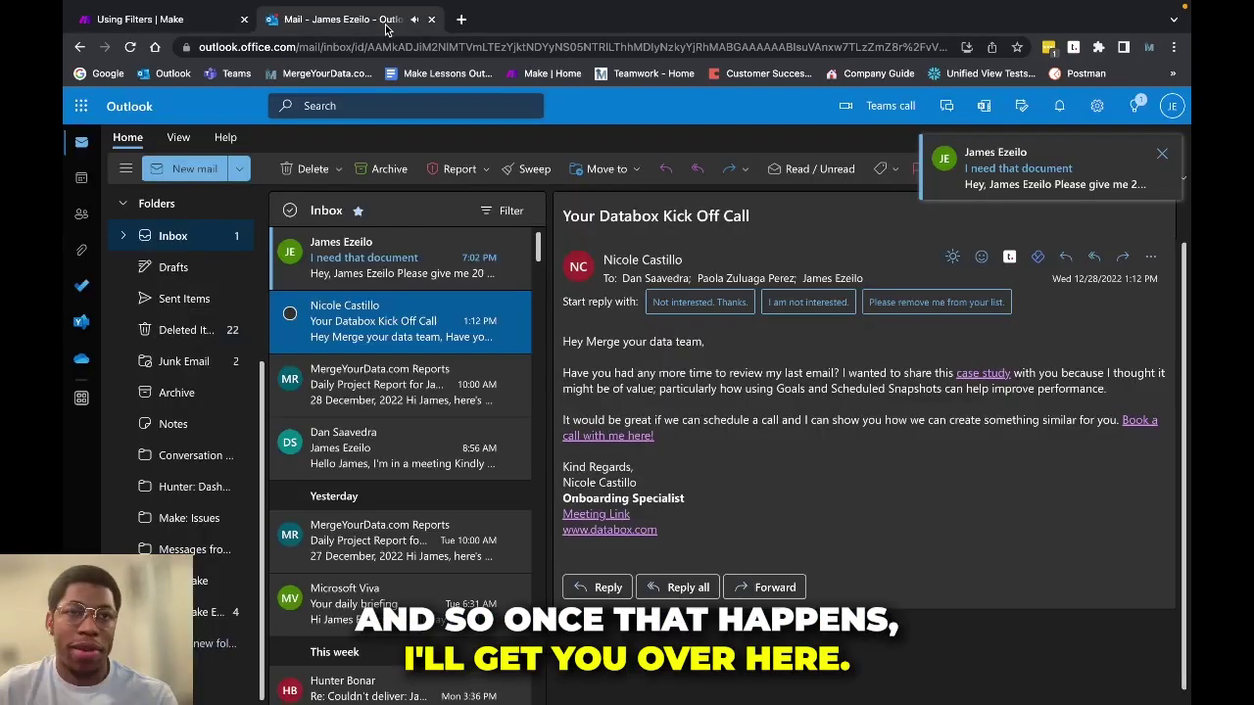
click(413, 273)
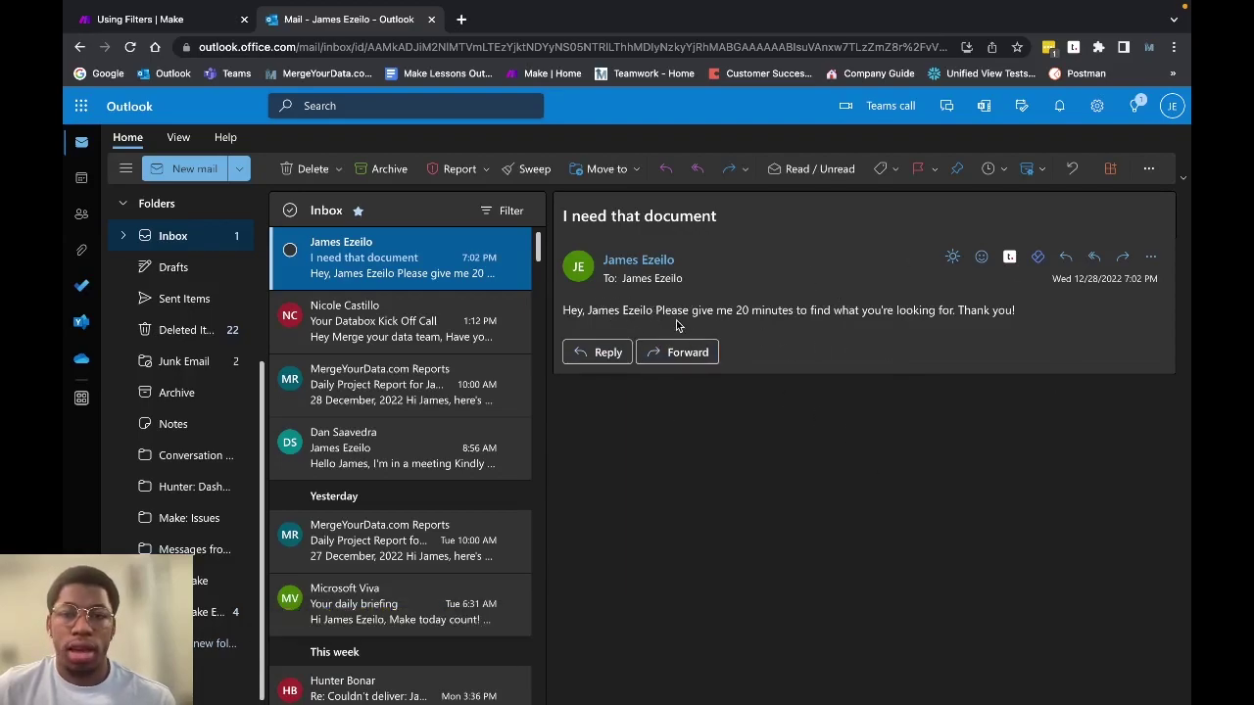
click(147, 19)
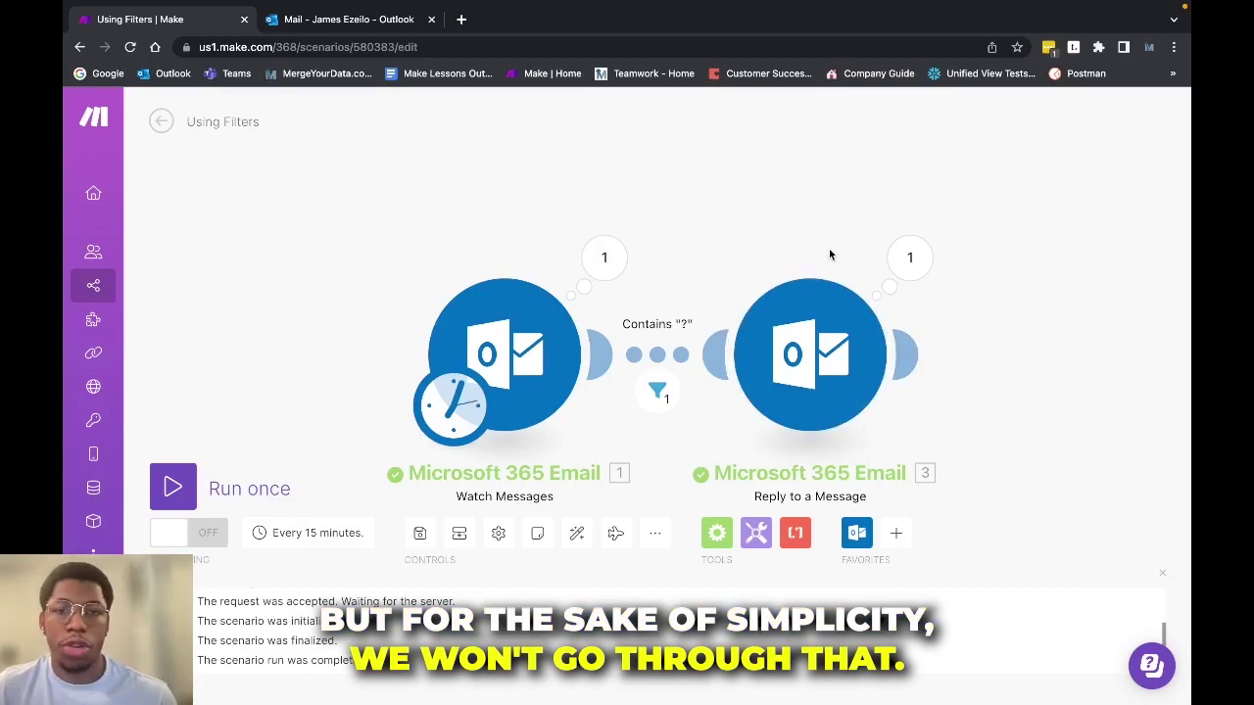
click(621, 261)
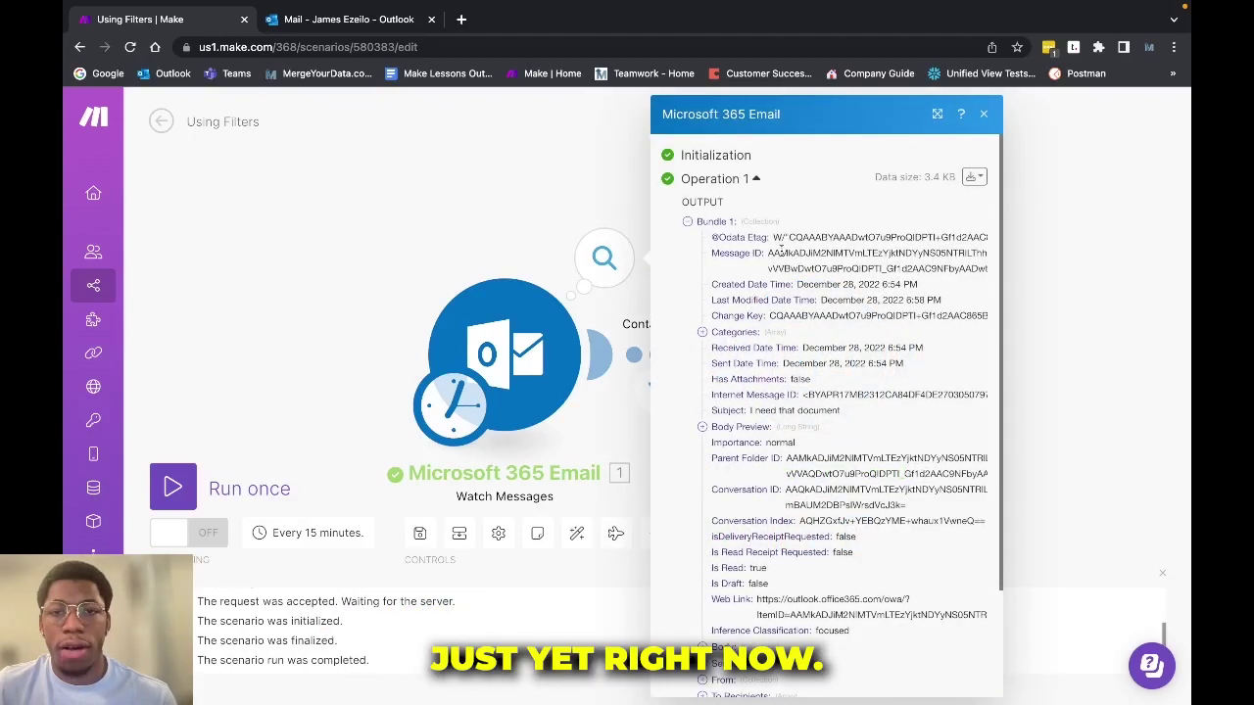
scroll(795, 274, down, 3)
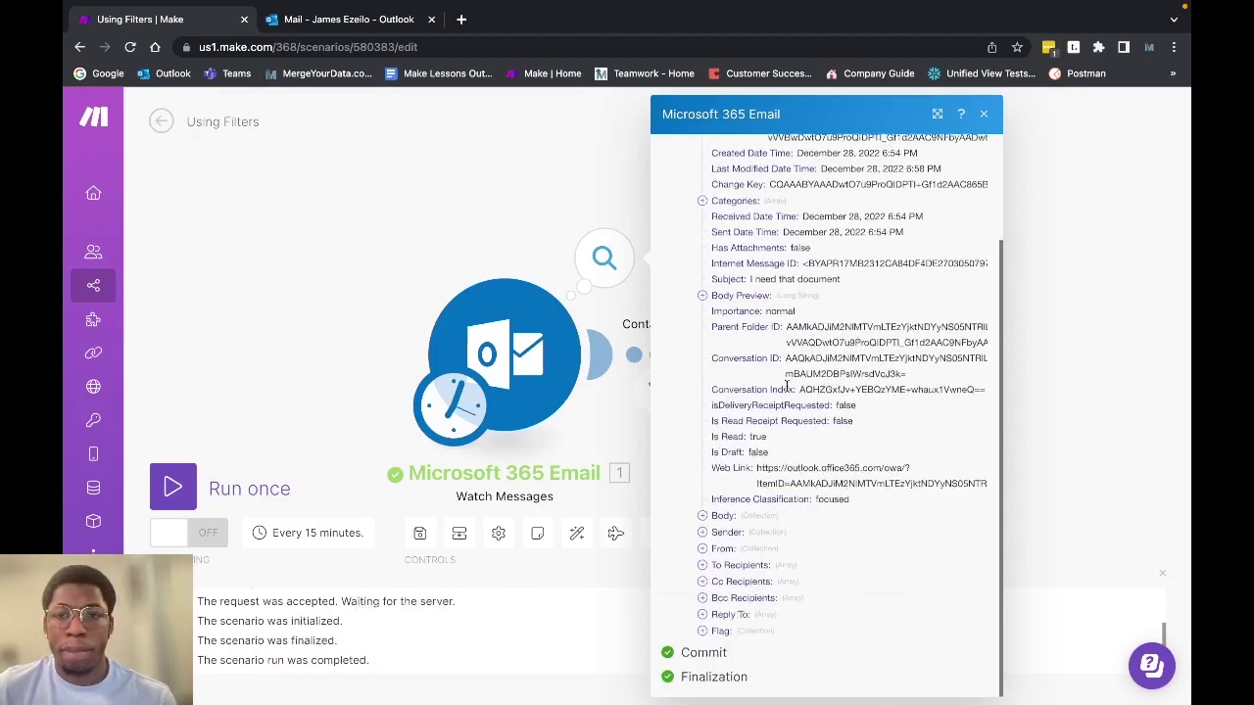
scroll(816, 307, up, 3)
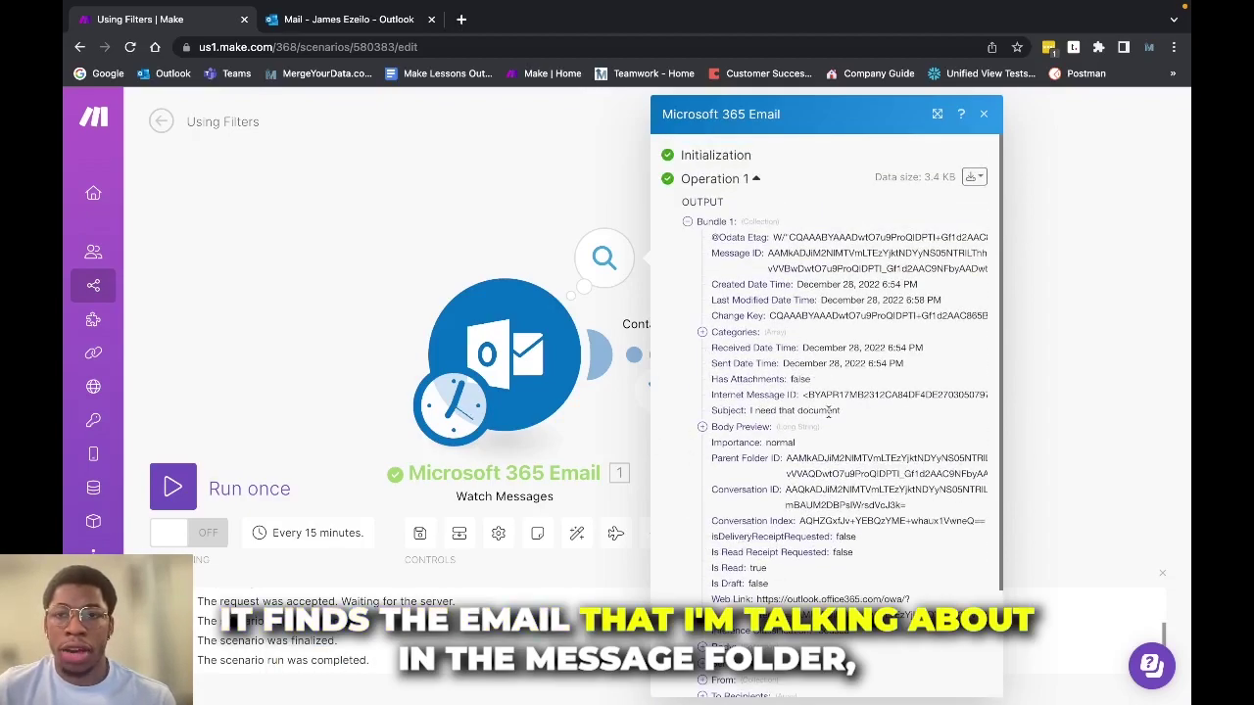
key(Escape)
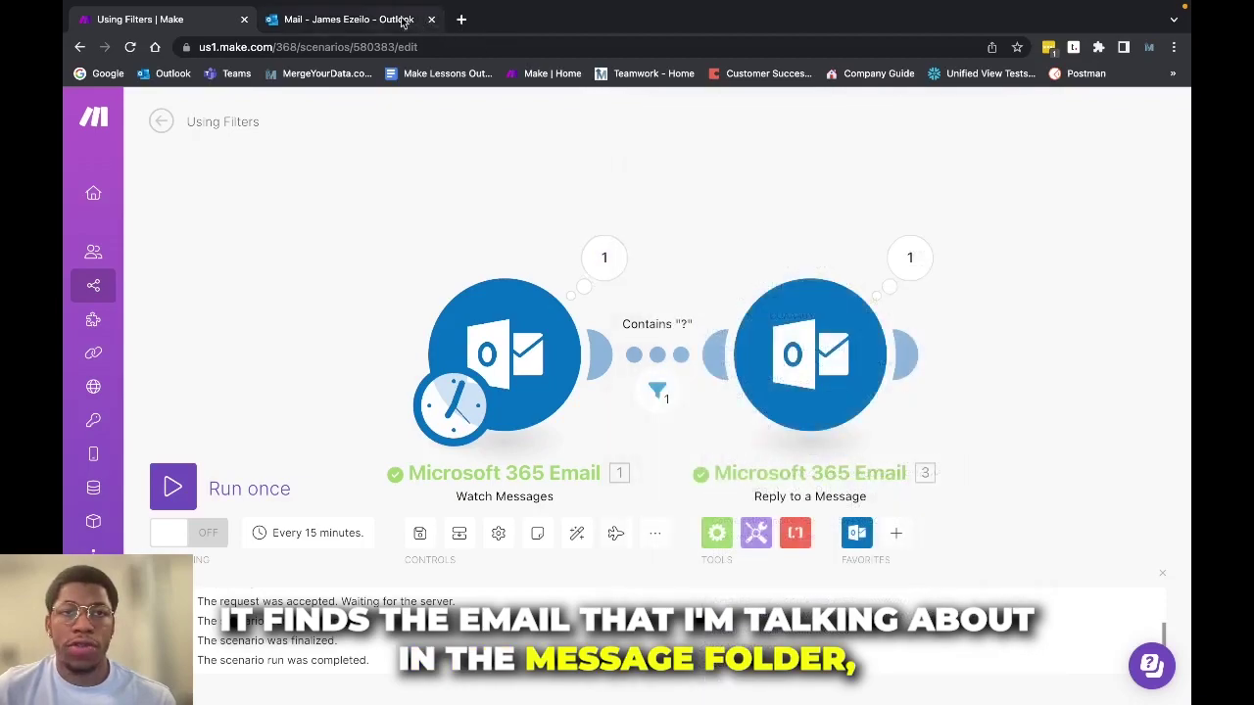
In Outlook's sender folder, open the 'I need that document' email, now marked replied.
click(349, 19)
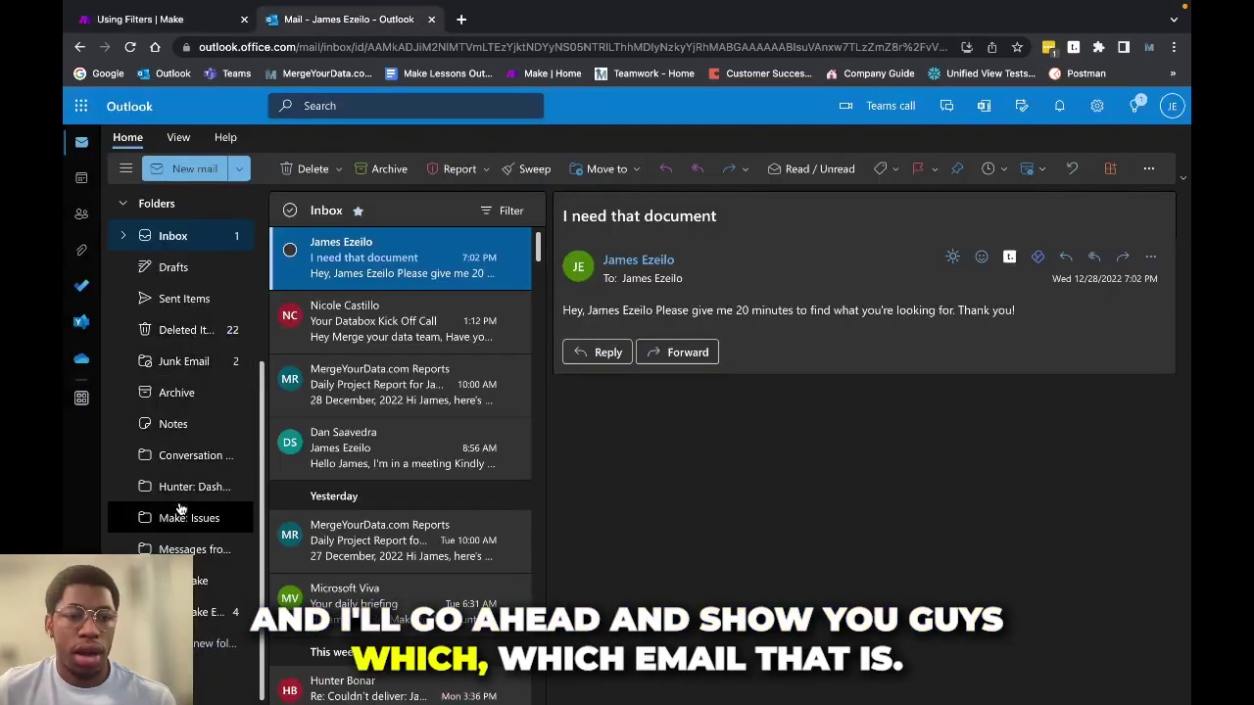
click(173, 549)
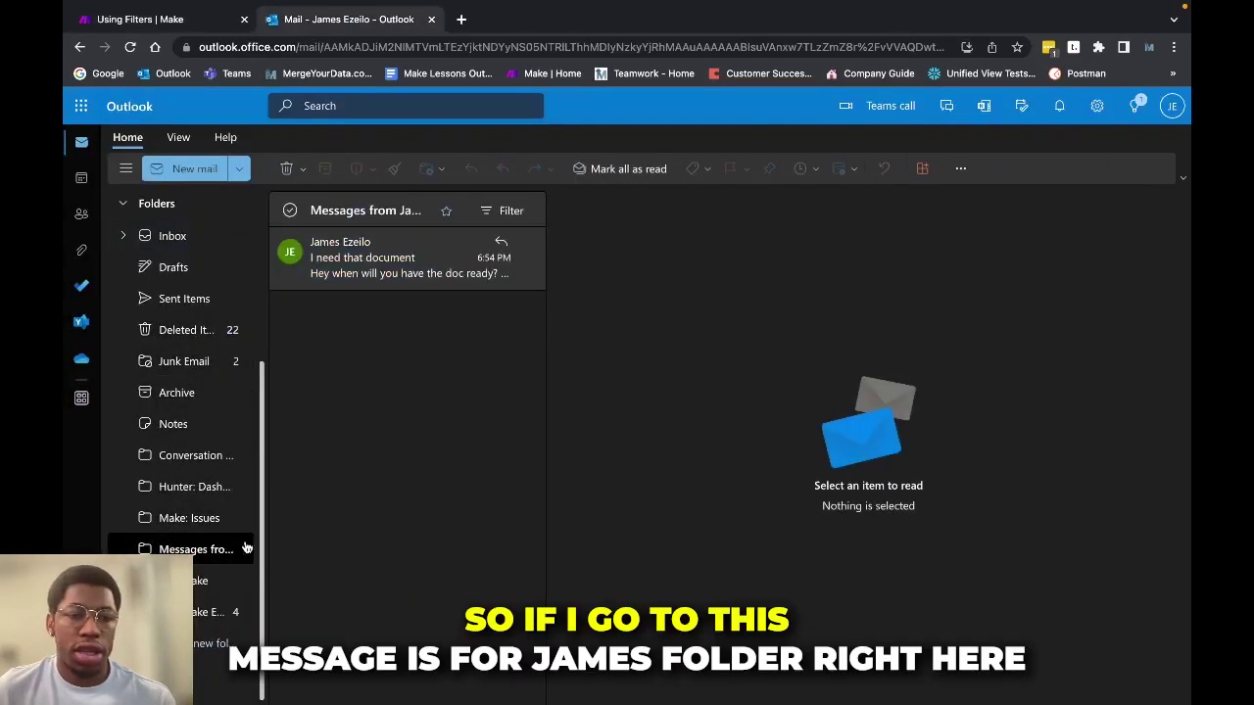
drag(270, 538, 300, 538)
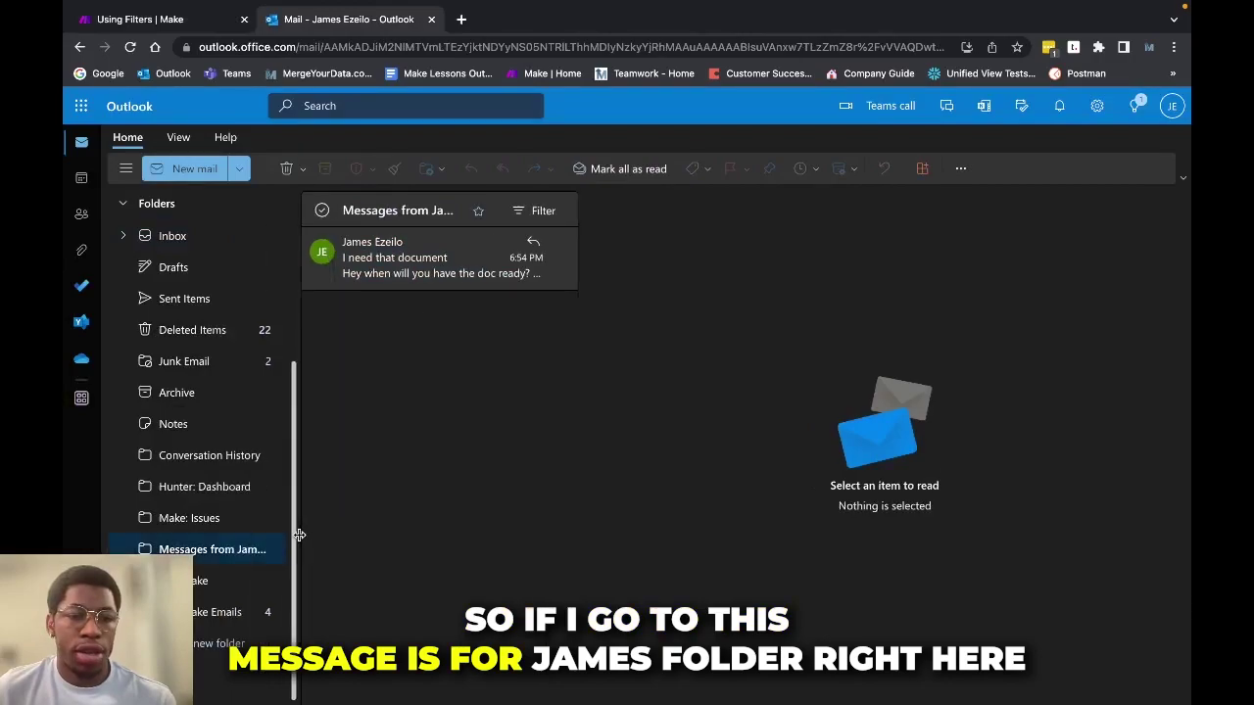
click(466, 257)
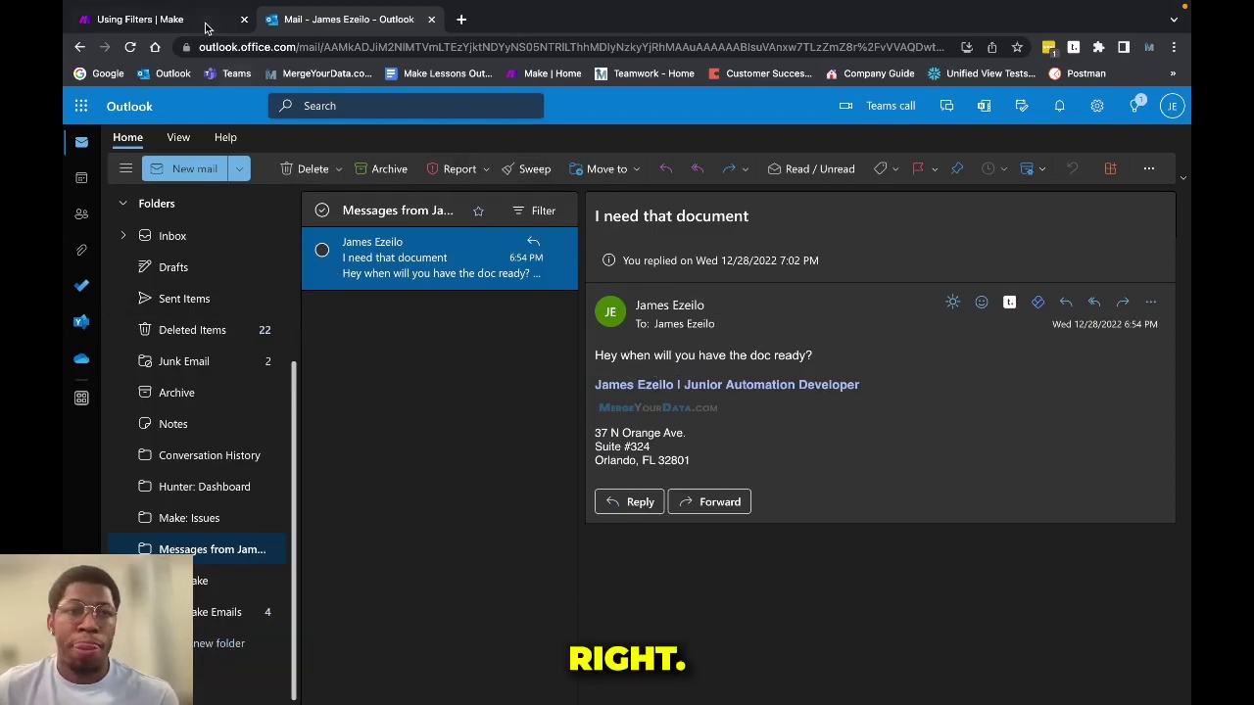
Inspect the filter's Body Preview match and the reply input with 'Please give me 20 minutes'.
click(147, 19)
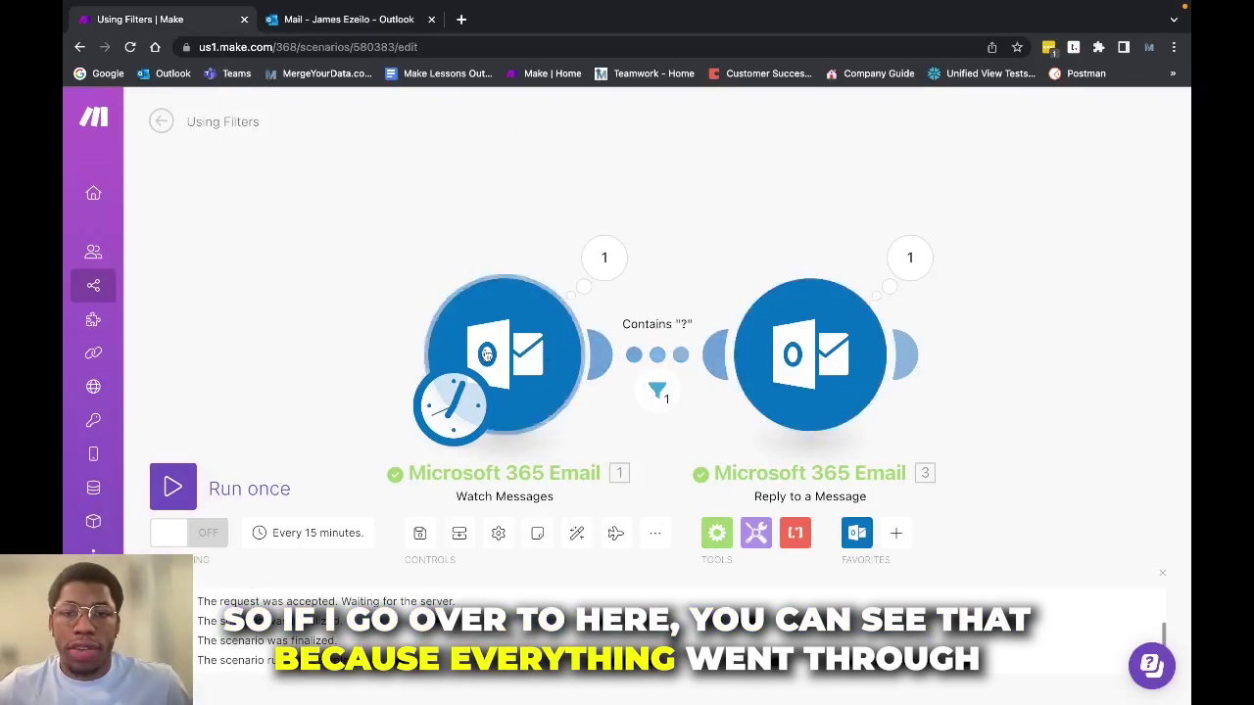
click(656, 390)
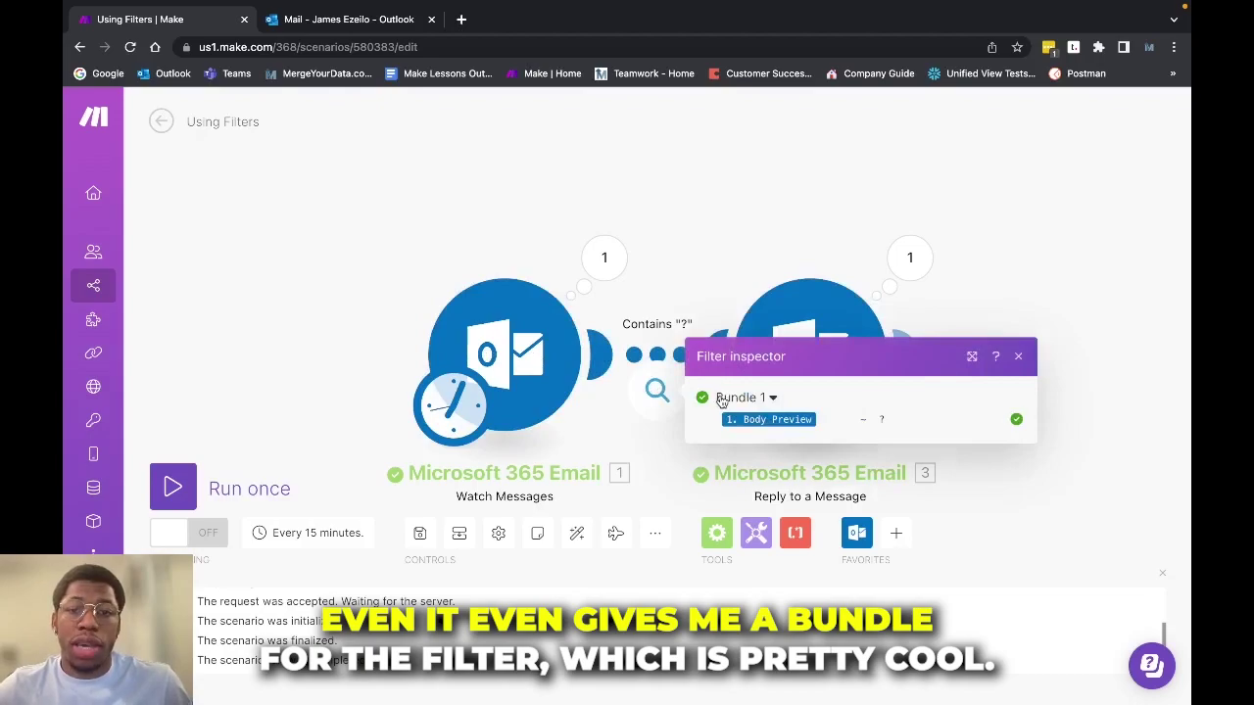
mouse_move(754, 420)
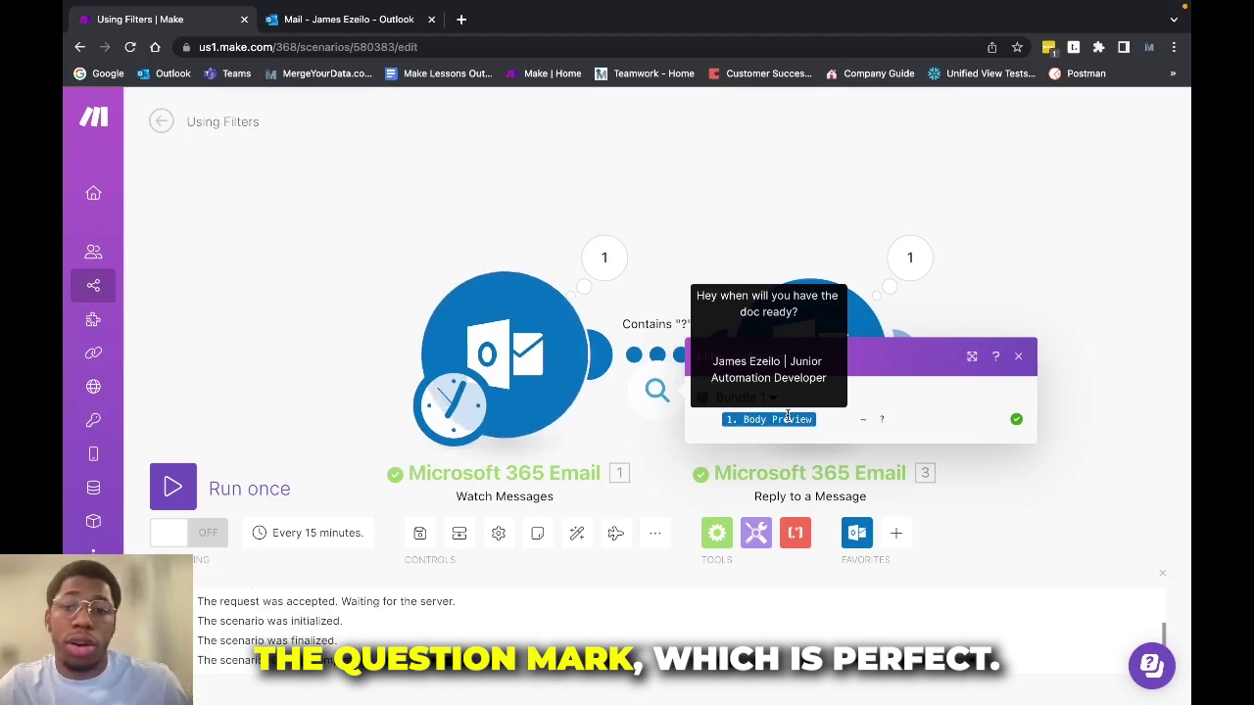
click(748, 209)
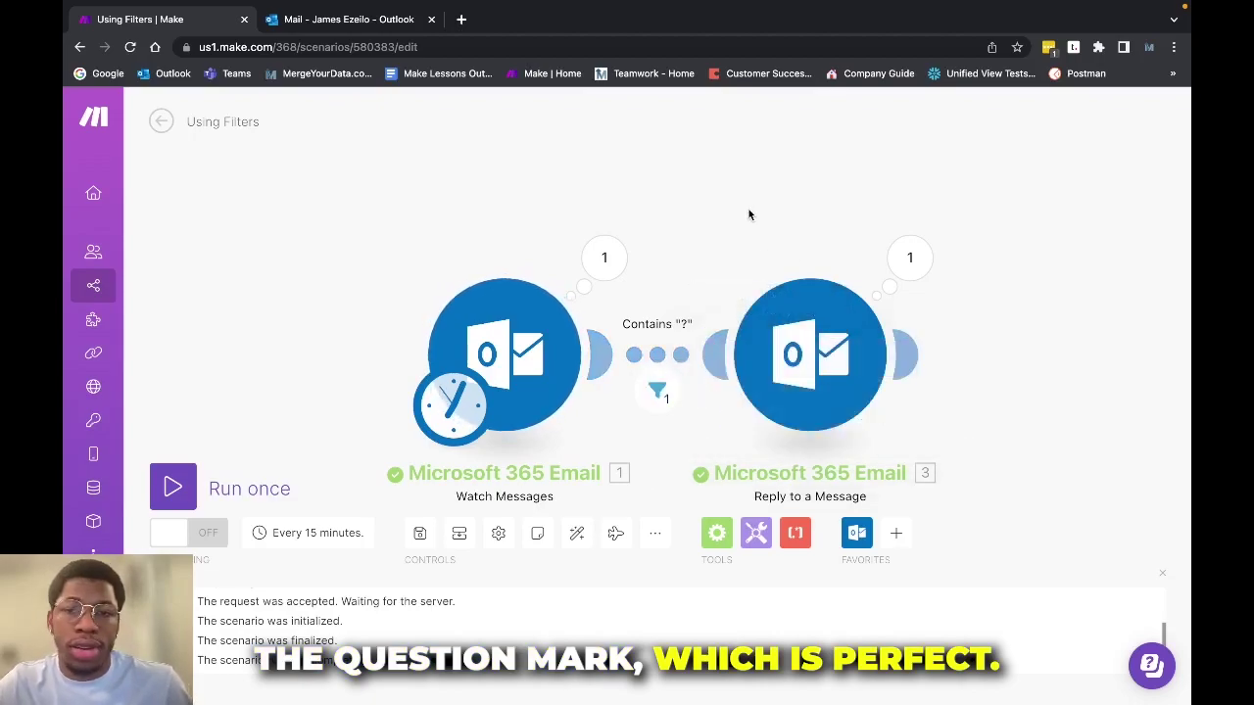
click(929, 265)
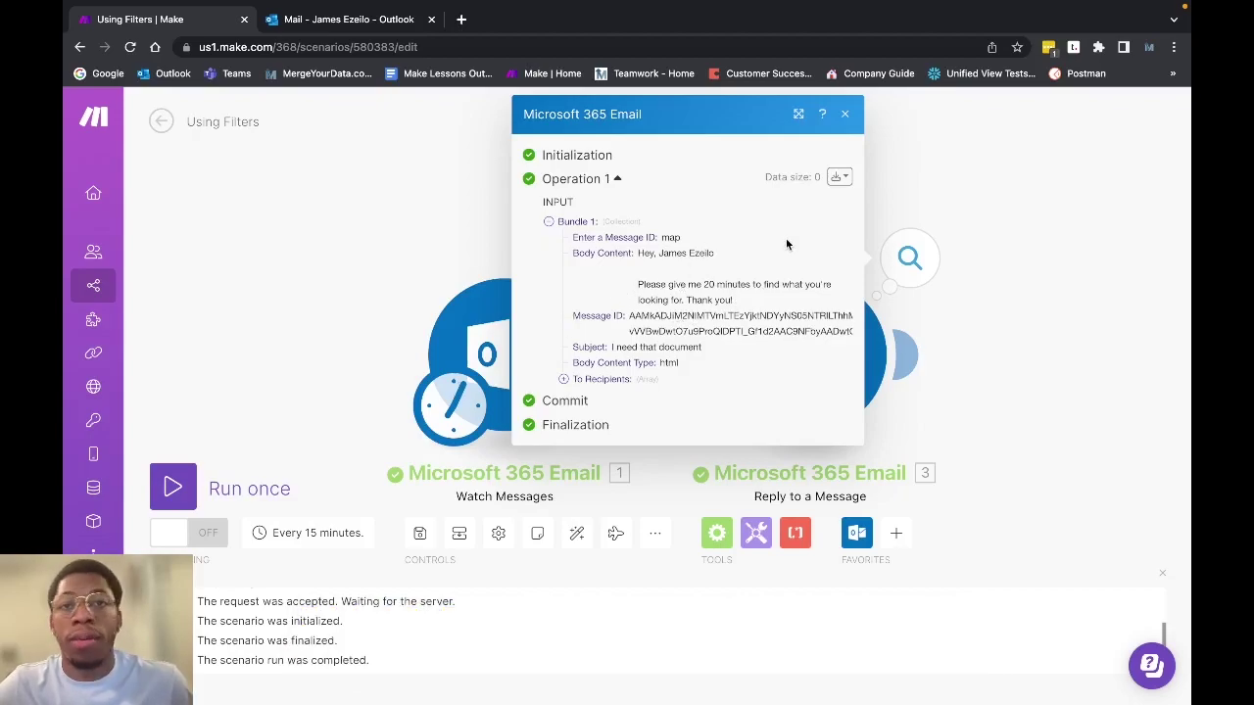
click(845, 114)
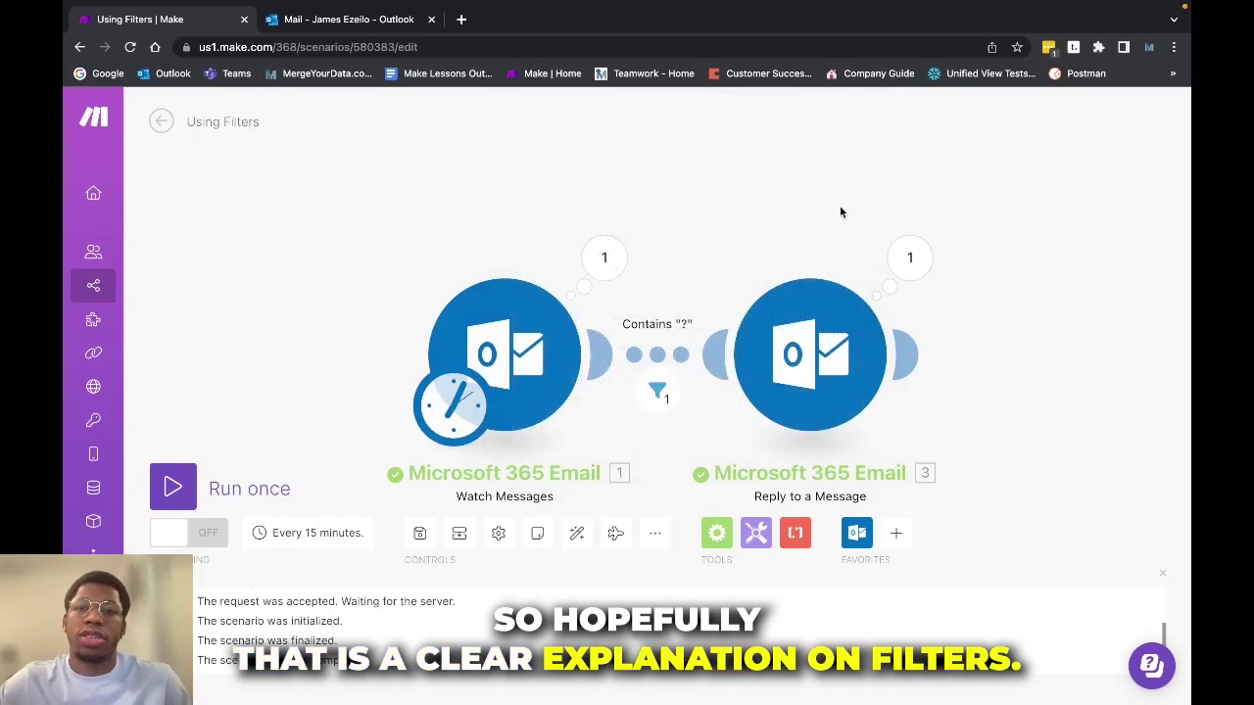